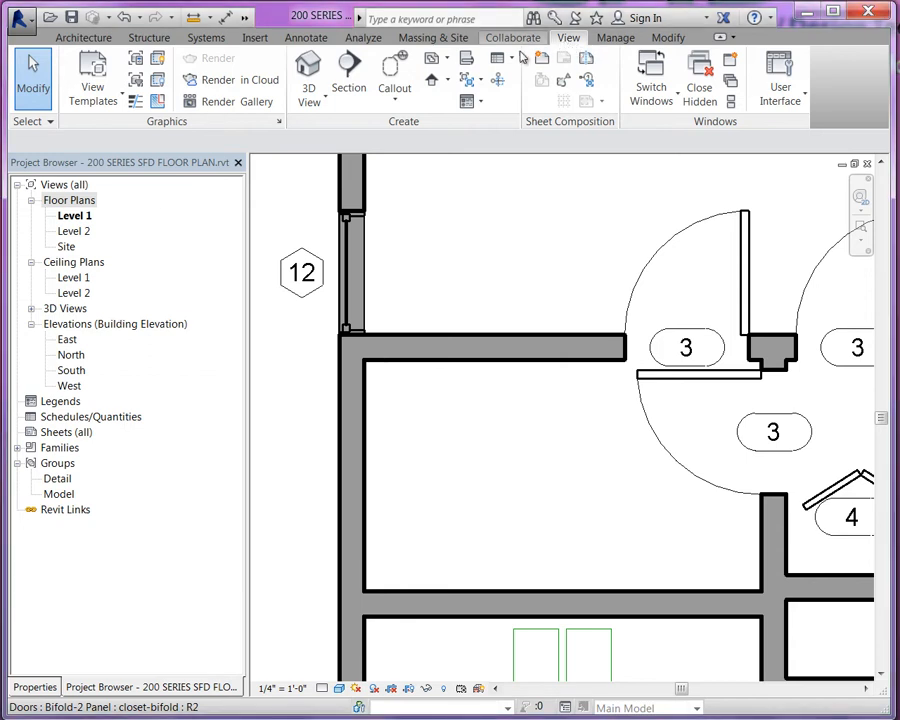
Step: Create a drafting view named TUB at 1/4" = 1'-0" scale and select it among the drafting views
{"action": "left_click", "coordinate": [468, 66]}
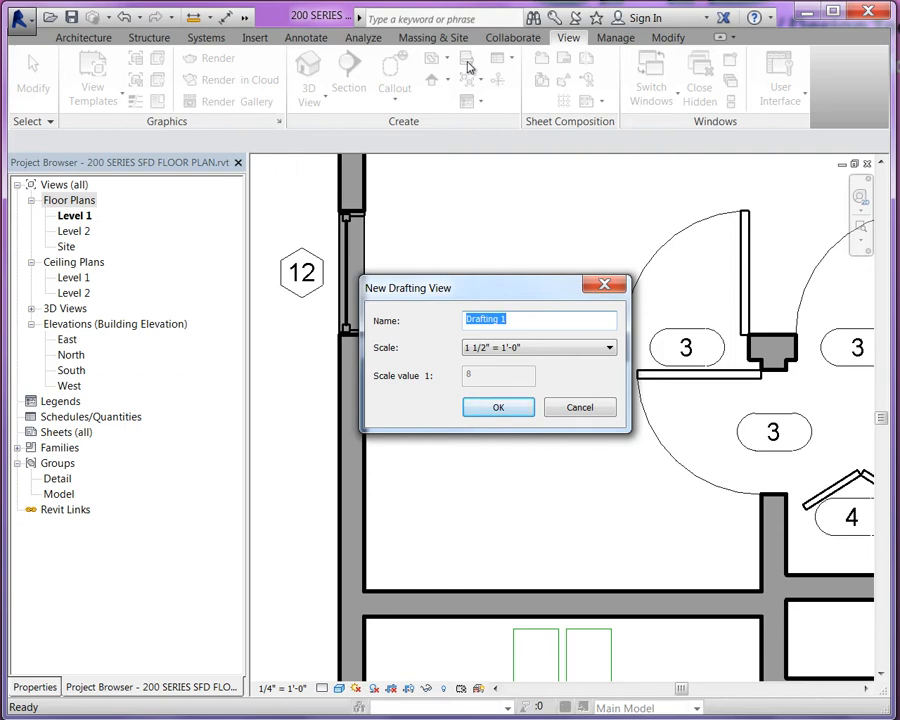
{"action": "left_click", "coordinate": [561, 351]}
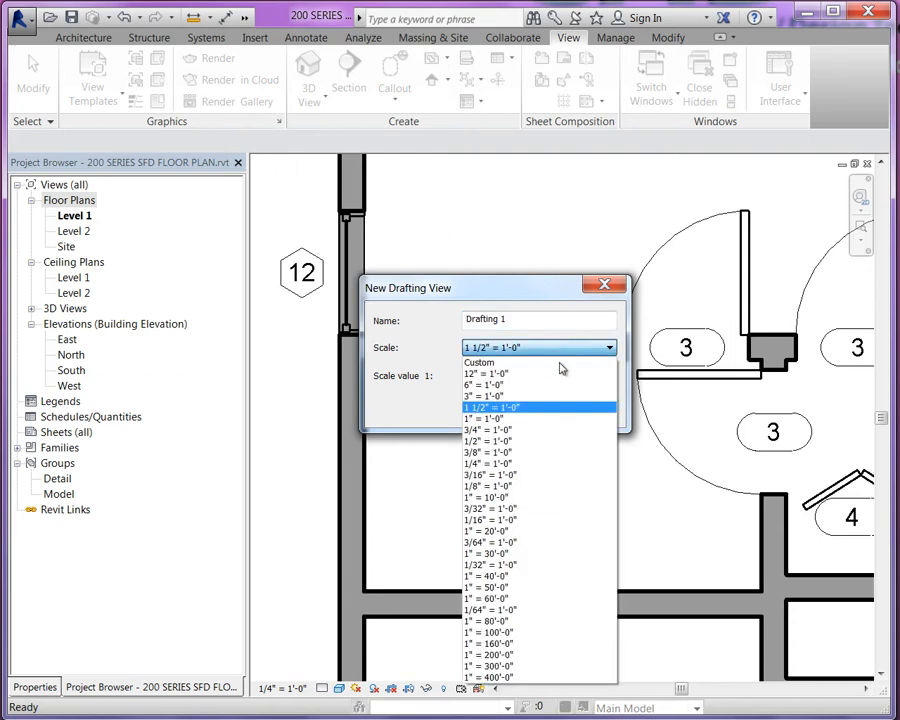
{"action": "left_click", "coordinate": [548, 470]}
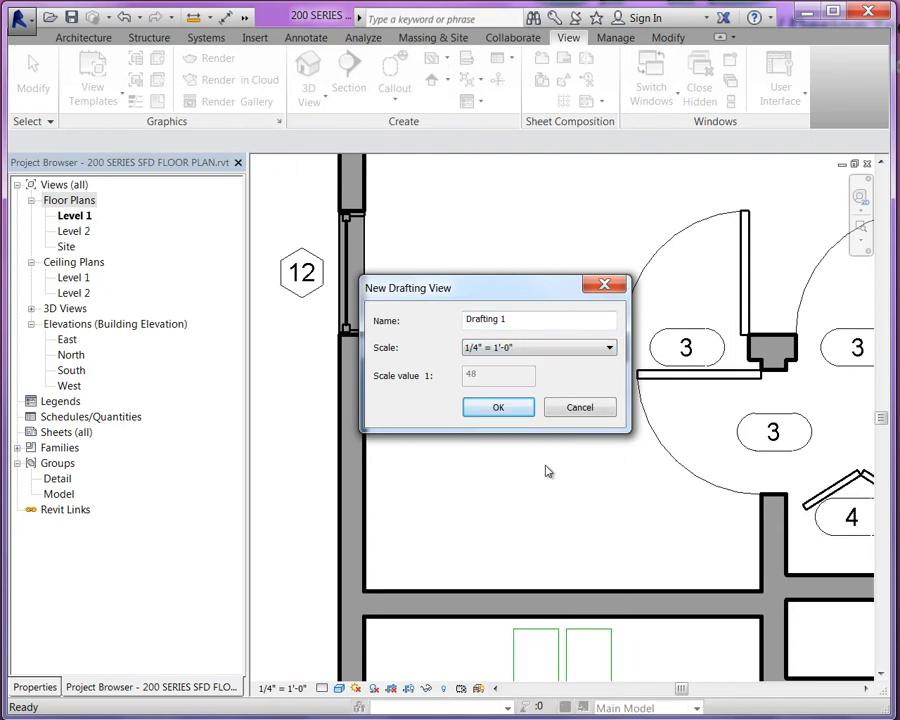
{"action": "left_click_drag", "start_coordinate": [502, 319], "coordinate": [456, 320]}
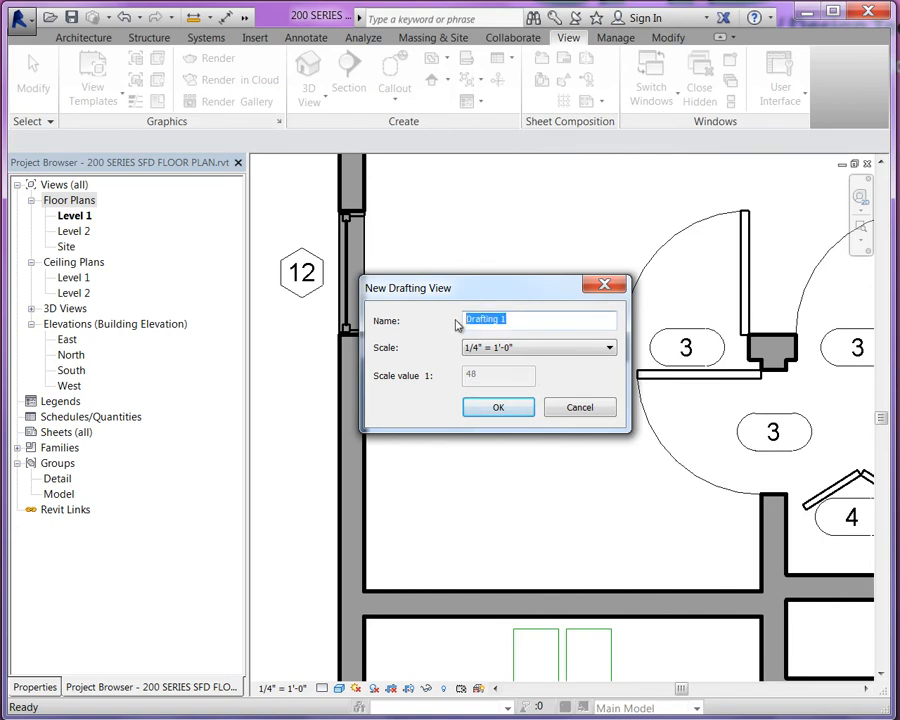
{"action": "type", "text": "TUB"}
{"action": "left_click", "coordinate": [494, 407]}
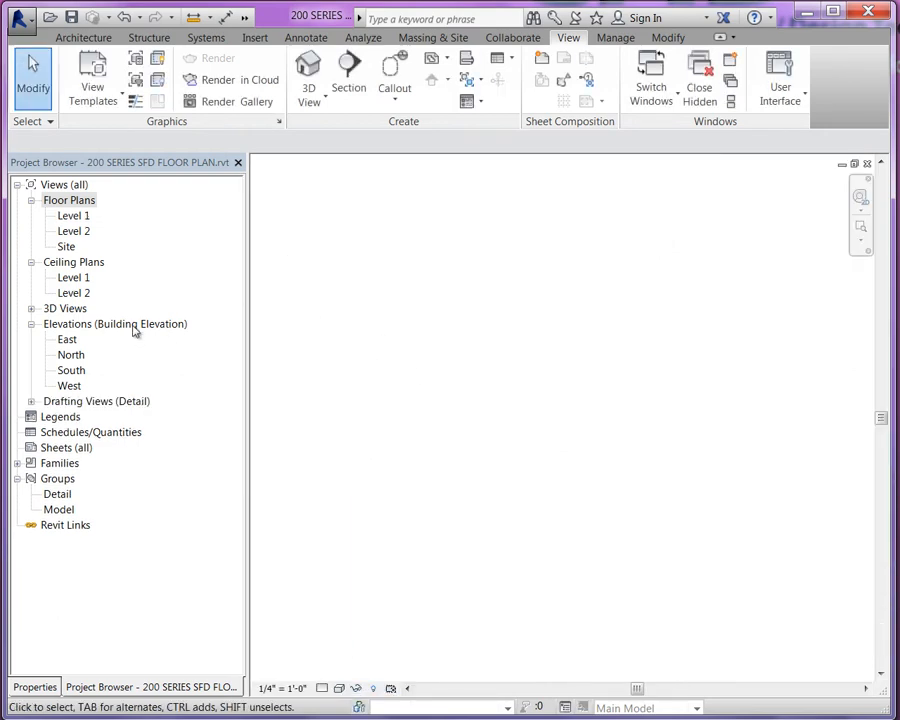
{"action": "left_click", "coordinate": [31, 401]}
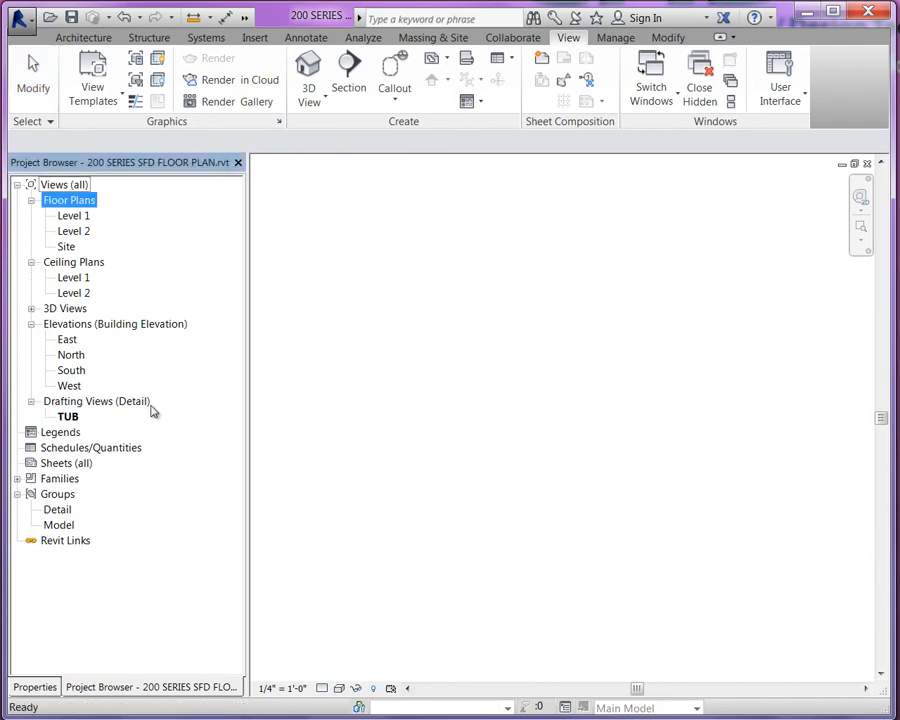
{"action": "left_click", "coordinate": [69, 418]}
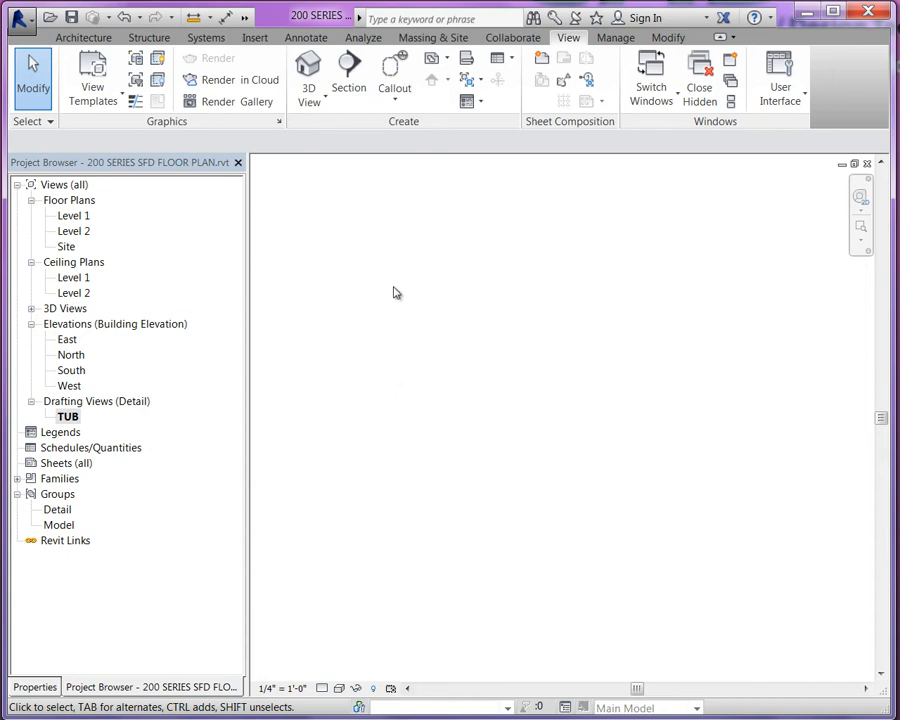
Step: Draw a detail-line rectangle about 12' by 8' in the TUB view using the Medium Lines style
{"action": "left_click", "coordinate": [300, 38]}
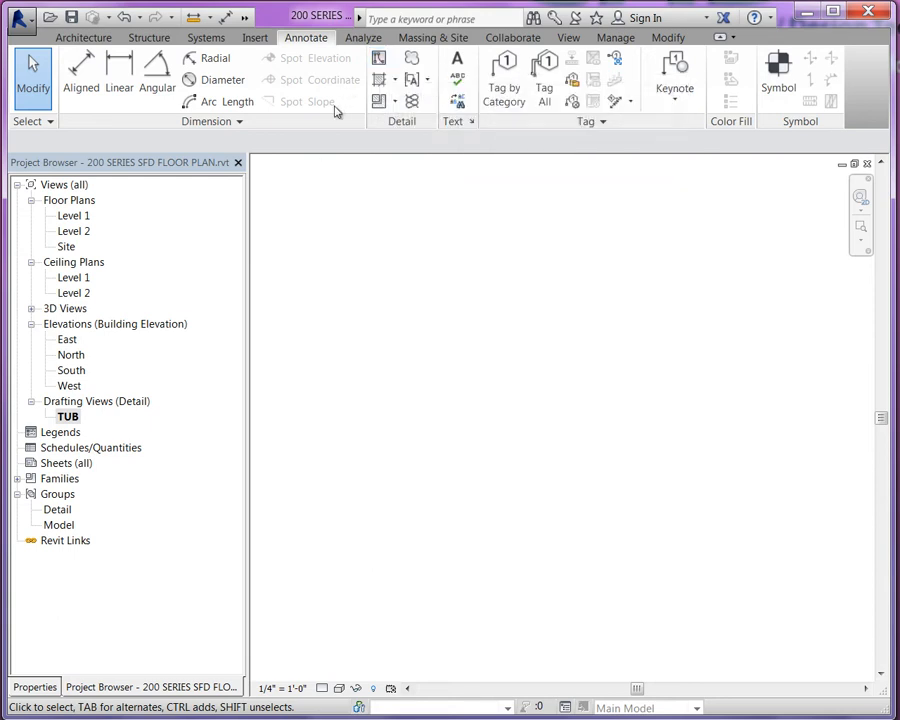
{"action": "left_click", "coordinate": [378, 58]}
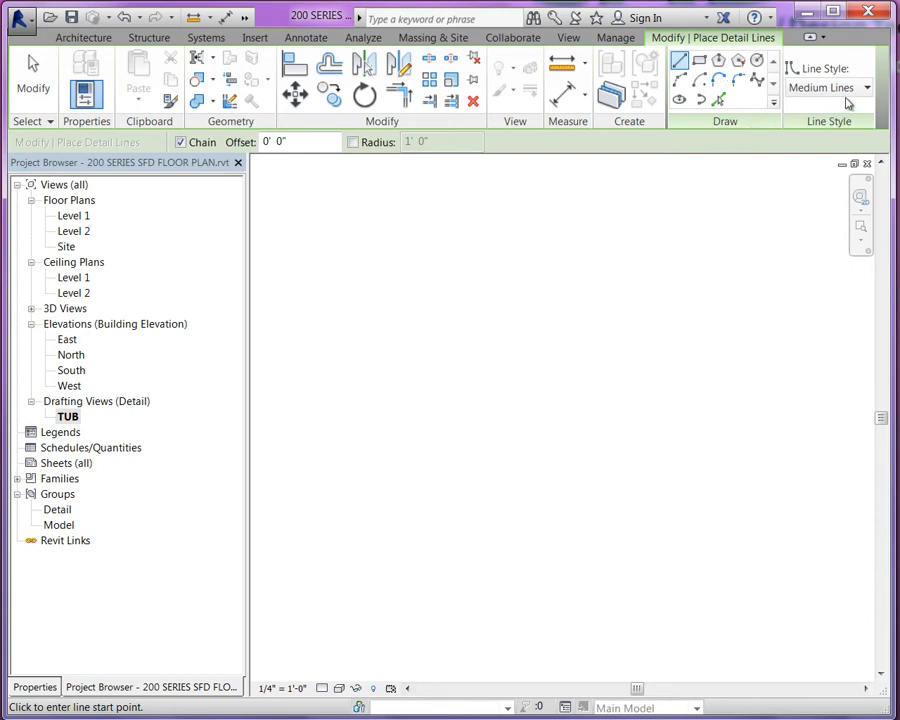
{"action": "left_click", "coordinate": [867, 90]}
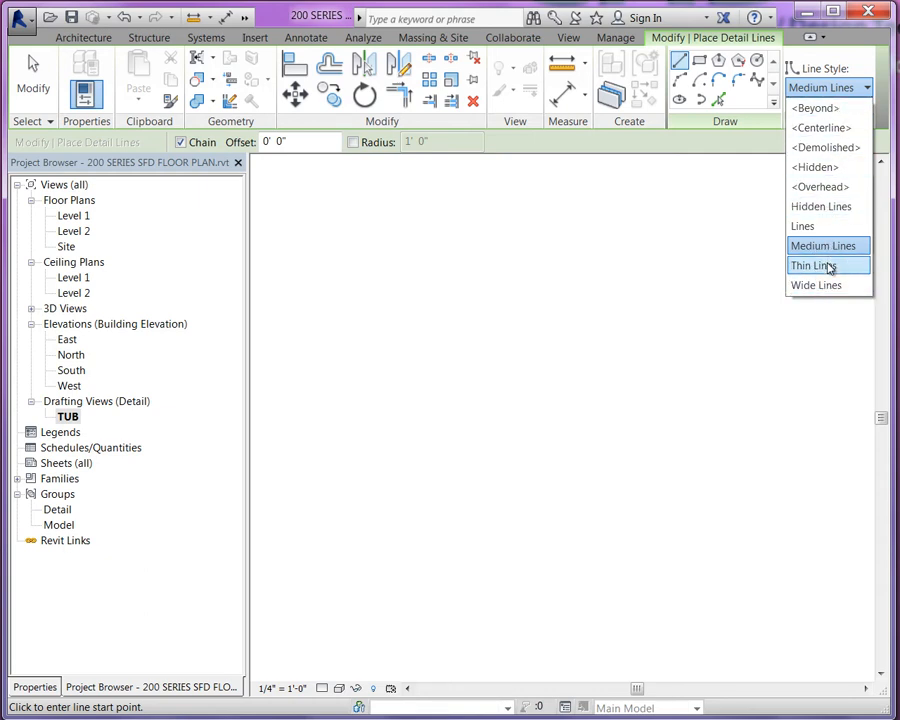
{"action": "left_click", "coordinate": [828, 247]}
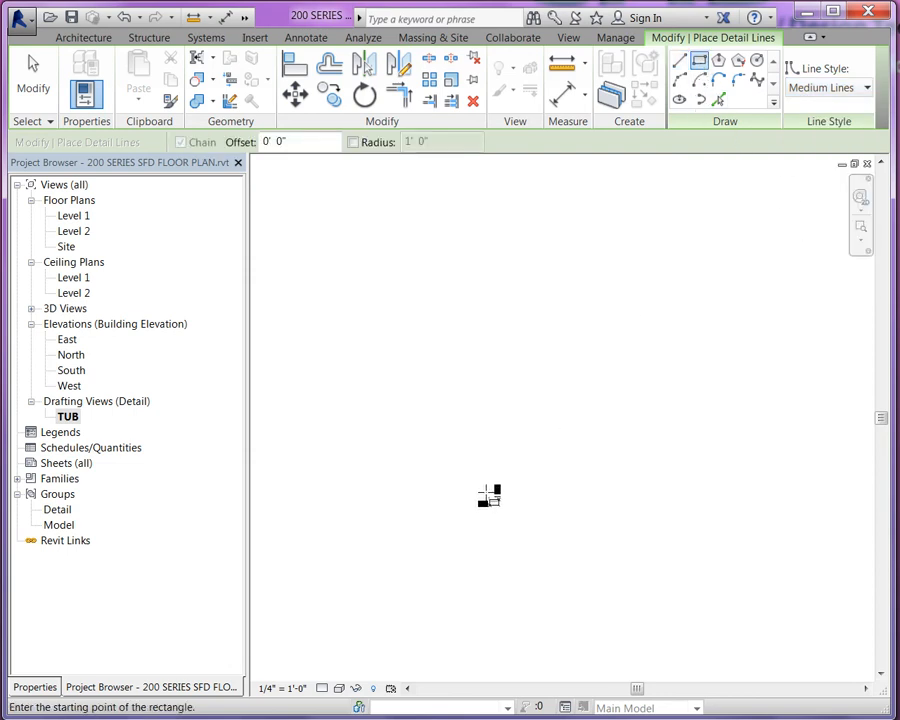
{"action": "left_click", "coordinate": [428, 485]}
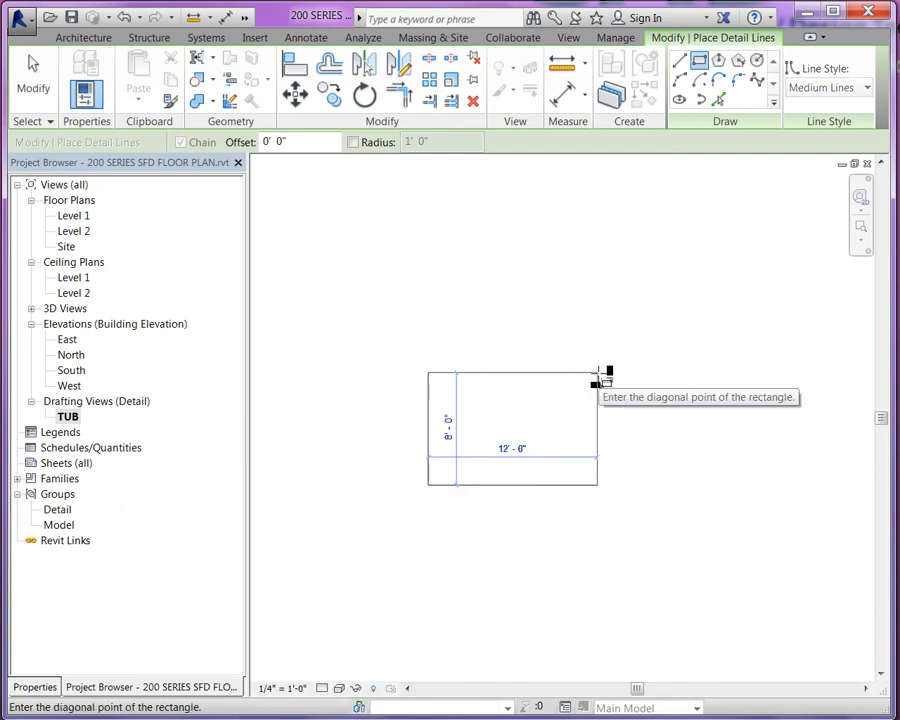
{"action": "left_click", "coordinate": [597, 372]}
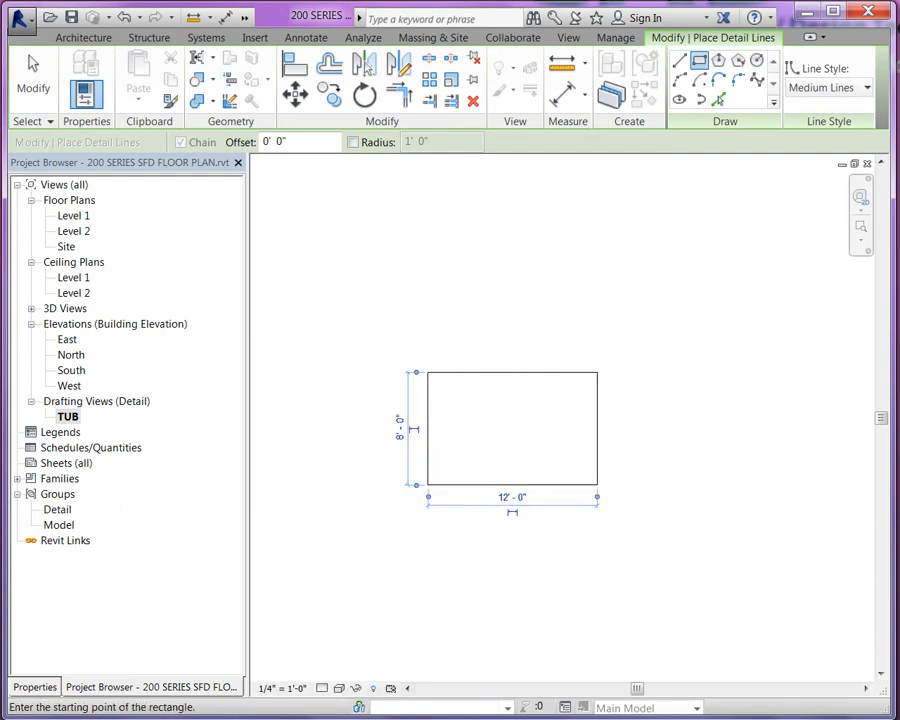
{"action": "left_click", "coordinate": [33, 78]}
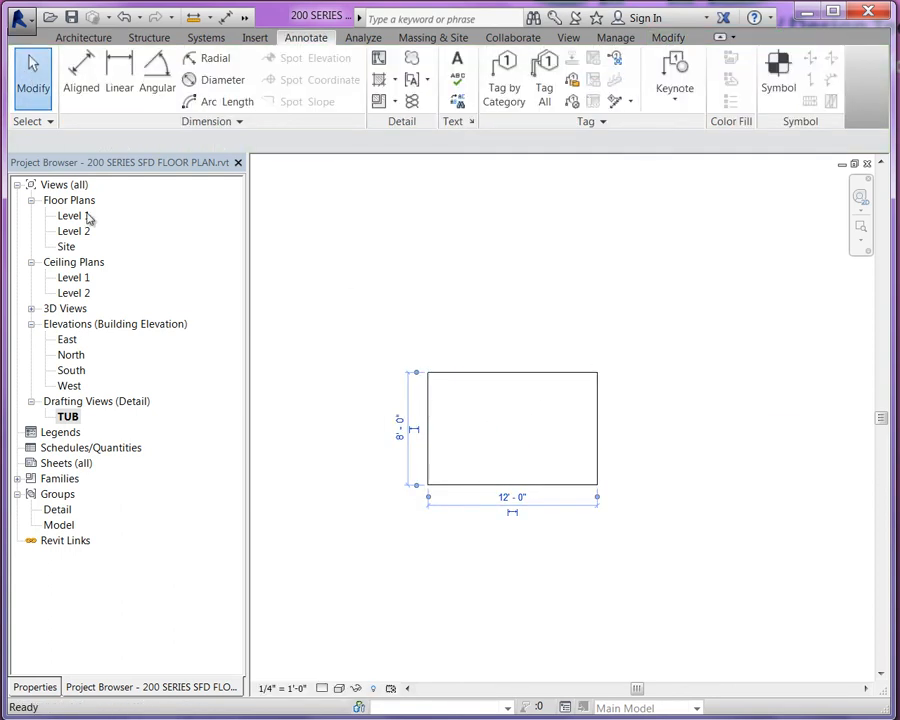
Step: Set the rectangle's horizontal width to 5'-0" by repositioning its left edge
{"action": "left_click", "coordinate": [430, 448]}
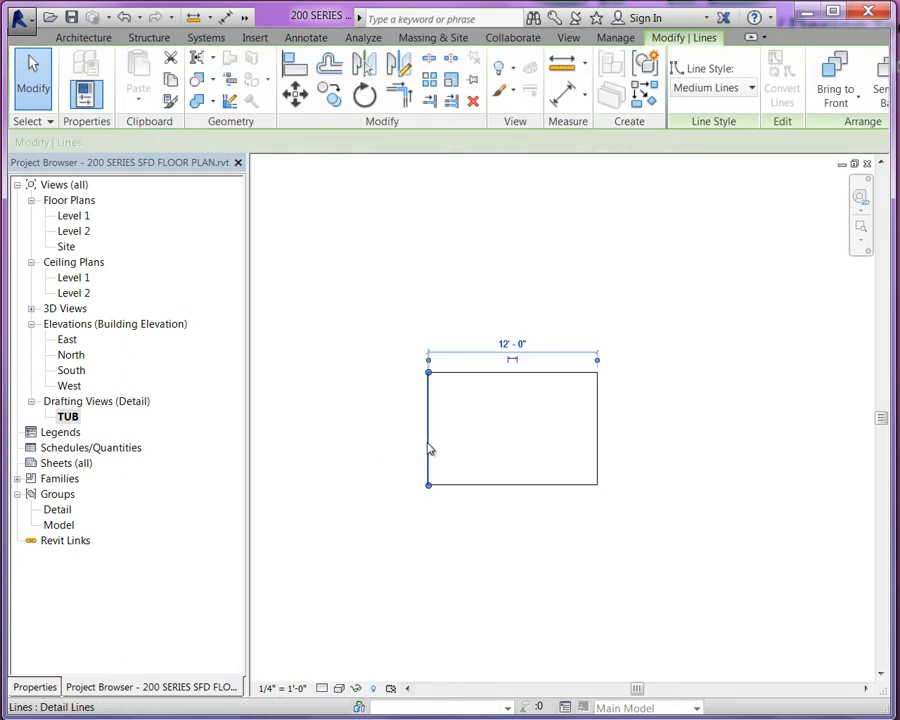
{"action": "scroll", "coordinate": [518, 350], "scroll_direction": "down", "scroll_amount": 1}
{"action": "scroll", "coordinate": [518, 350], "scroll_direction": "up", "scroll_amount": 3}
{"action": "left_click", "coordinate": [517, 345]}
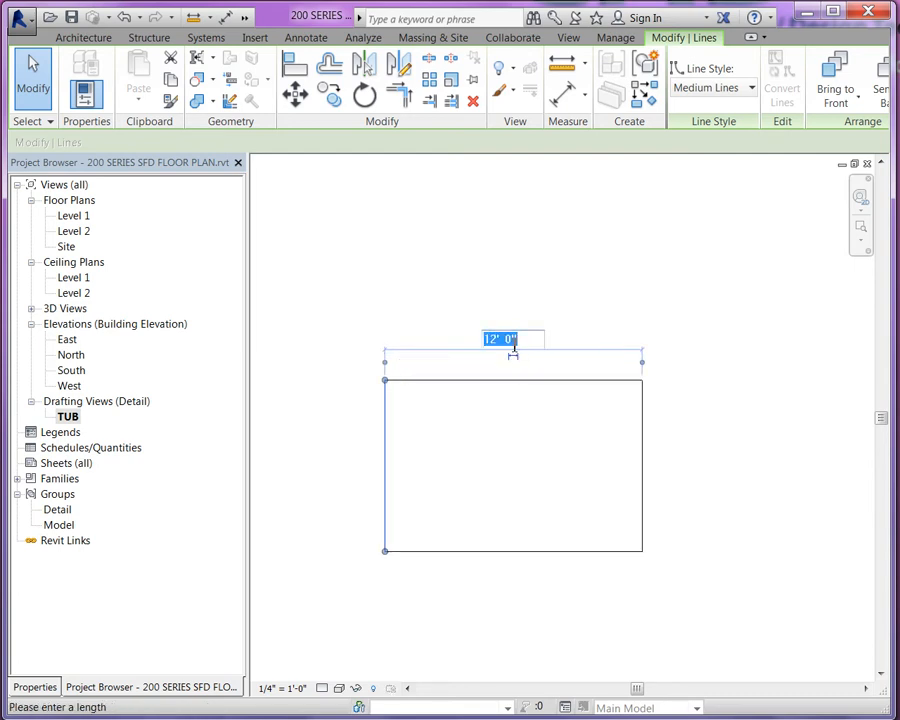
{"action": "type", "text": "5"}
{"action": "key", "text": "Return"}
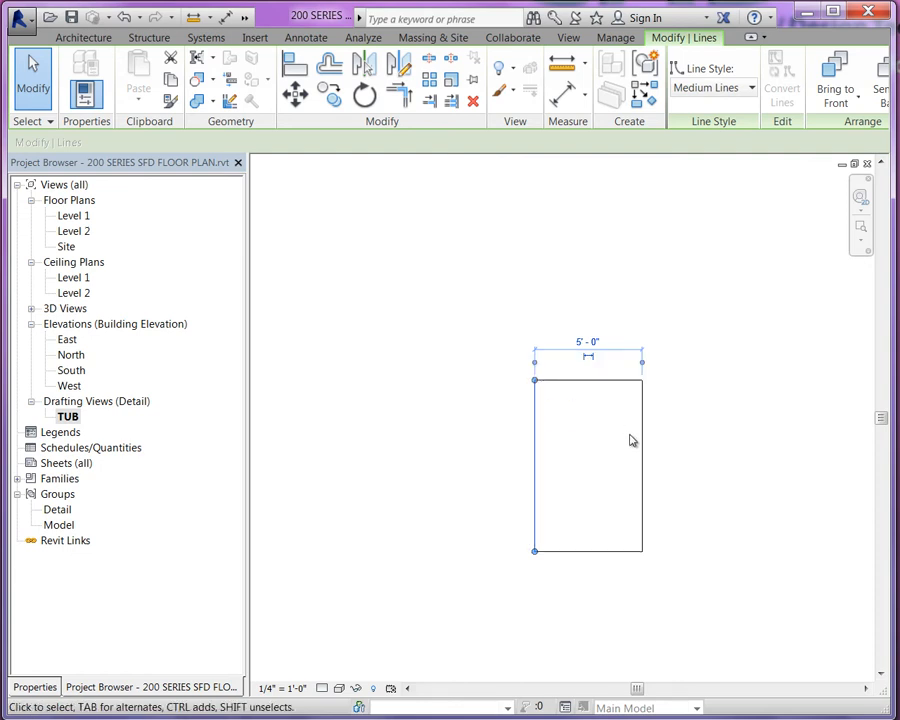
Step: Set the rectangle's vertical depth to 2'-8" by repositioning its top edge
{"action": "left_click", "coordinate": [609, 381]}
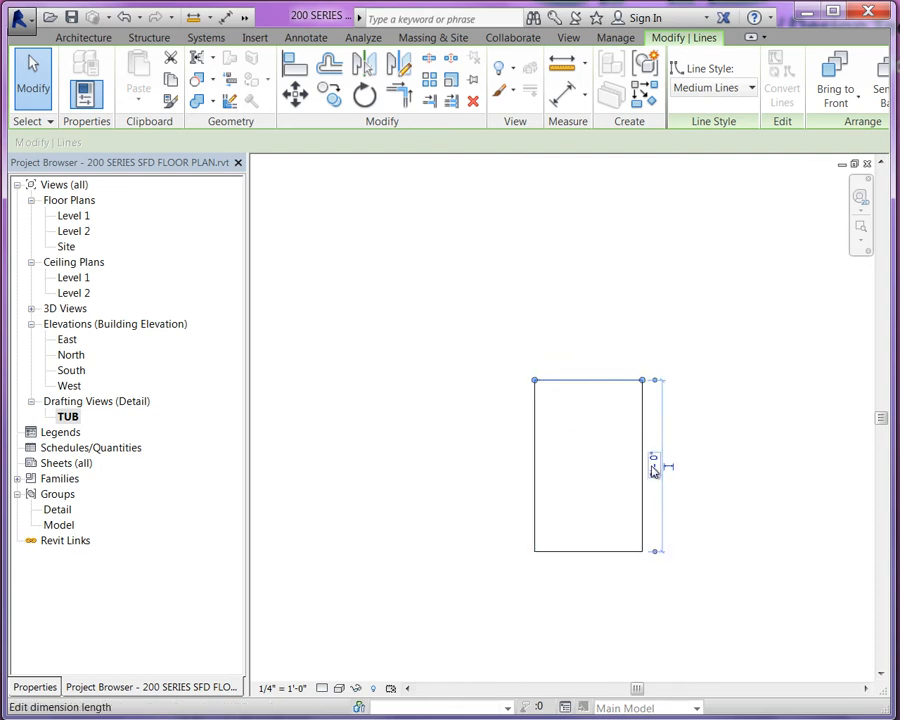
{"action": "left_click", "coordinate": [653, 467]}
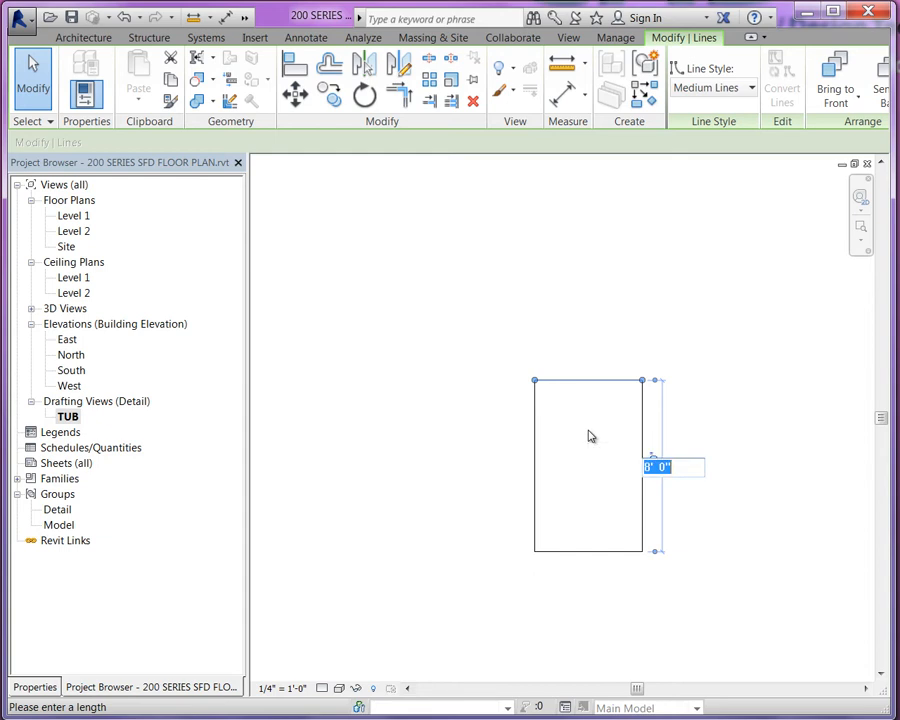
{"action": "type", "text": "2'8"}
{"action": "key", "text": "Return"}
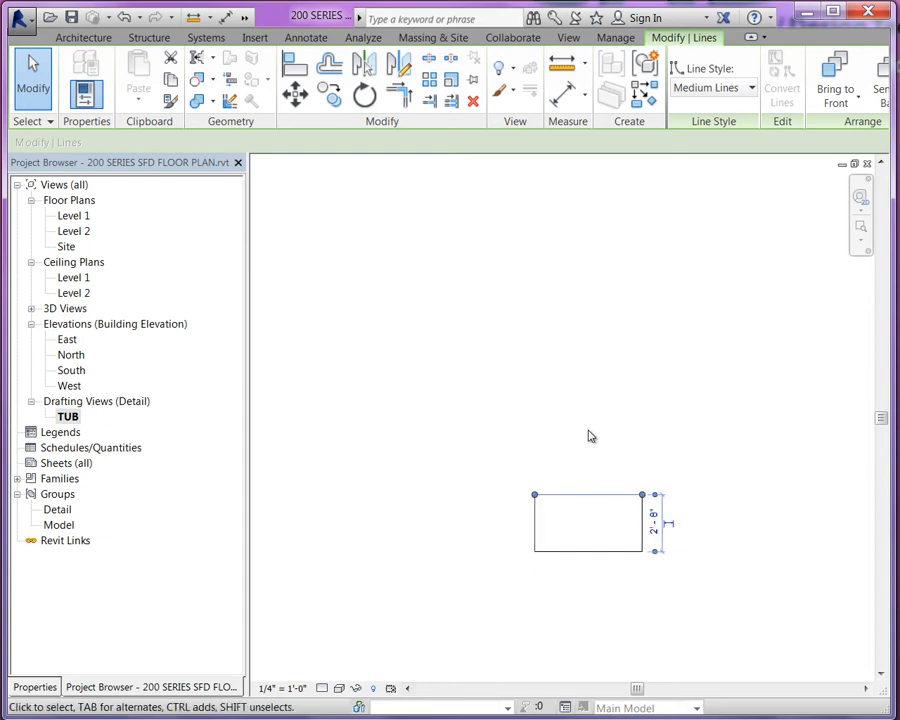
{"action": "key", "text": "Escape"}
{"action": "scroll", "coordinate": [638, 562], "scroll_direction": "up", "scroll_amount": 3}
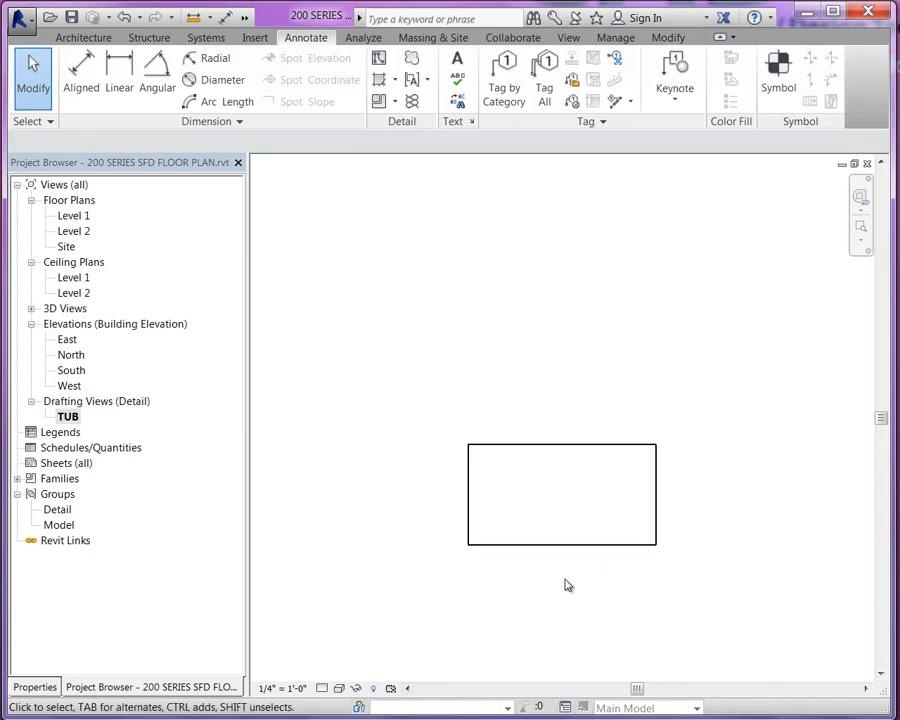
{"action": "scroll", "coordinate": [566, 585], "scroll_direction": "up", "scroll_amount": 3}
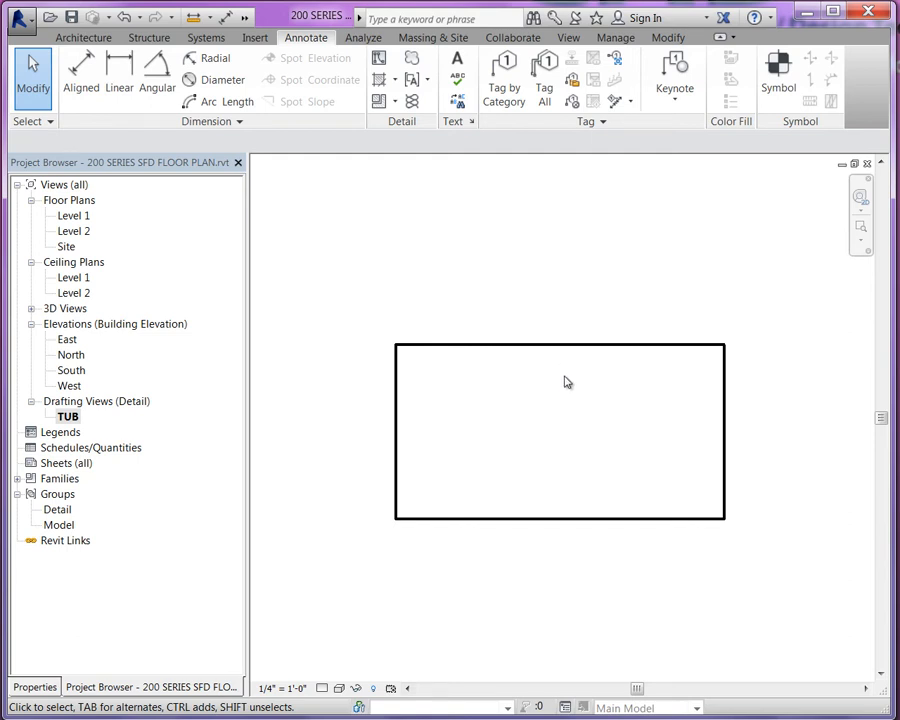
Step: Offset copies of the rectangle's top, right and bottom edges 4" inward
{"action": "left_click_drag", "start_coordinate": [369, 309], "coordinate": [734, 532]}
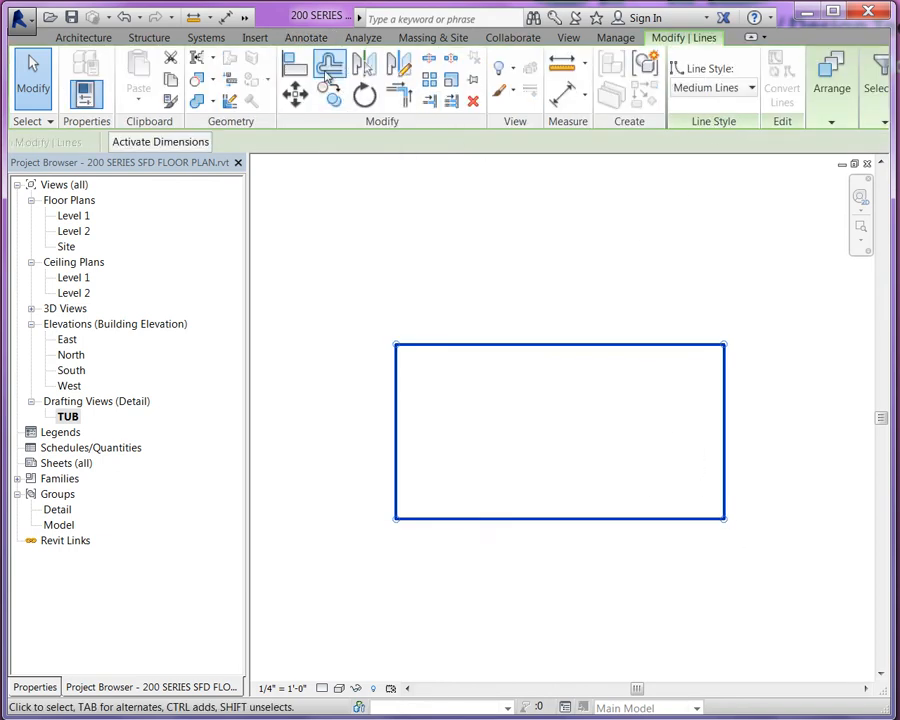
{"action": "left_click", "coordinate": [327, 74]}
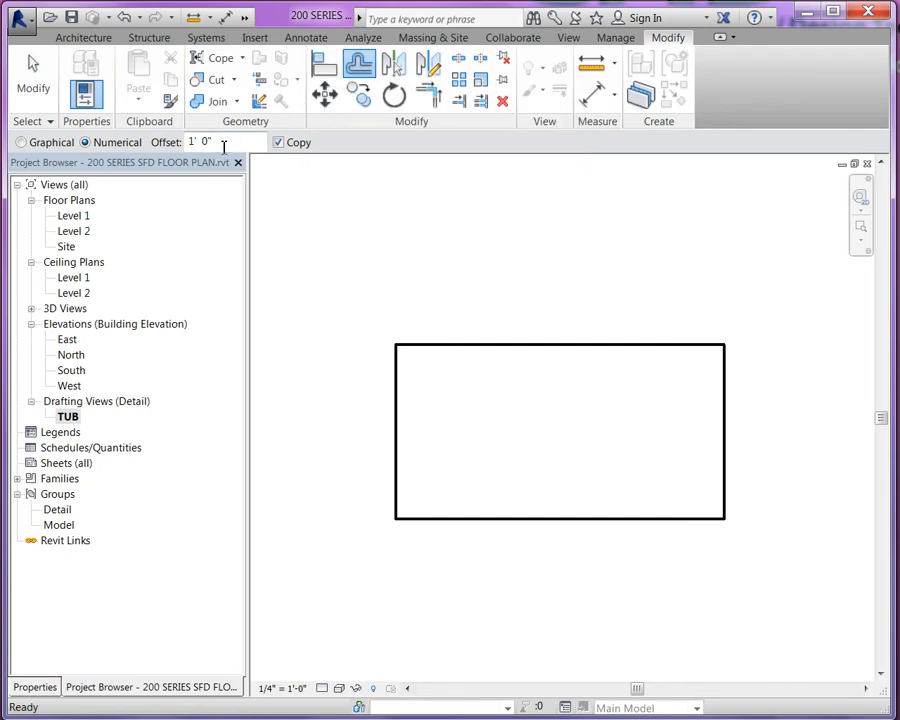
{"action": "left_click_drag", "start_coordinate": [224, 146], "coordinate": [180, 150]}
{"action": "type", "text": "4\""}
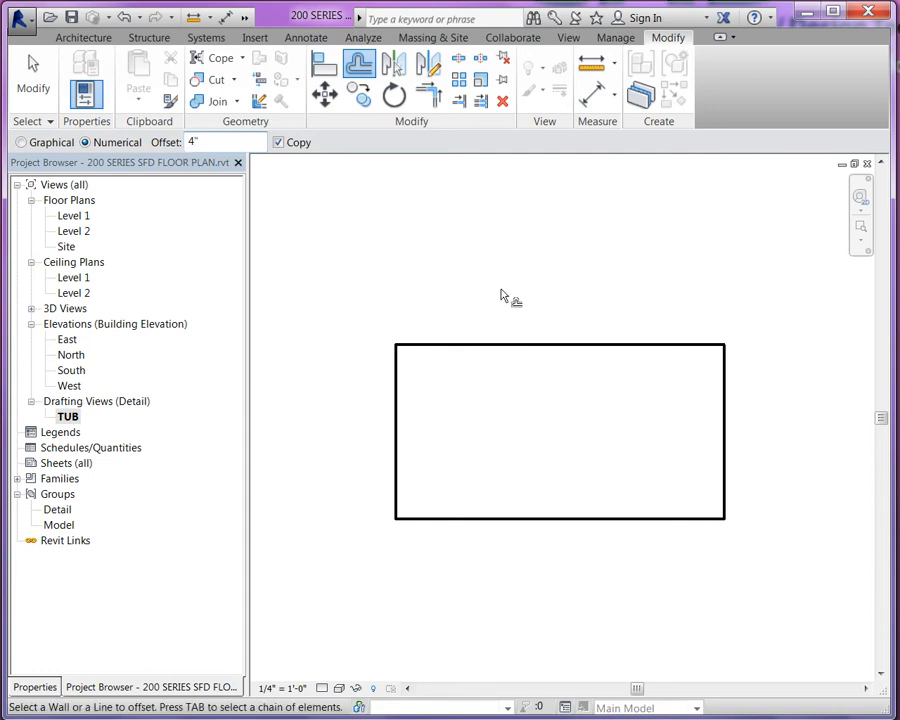
{"action": "left_click", "coordinate": [527, 350]}
{"action": "left_click", "coordinate": [725, 435]}
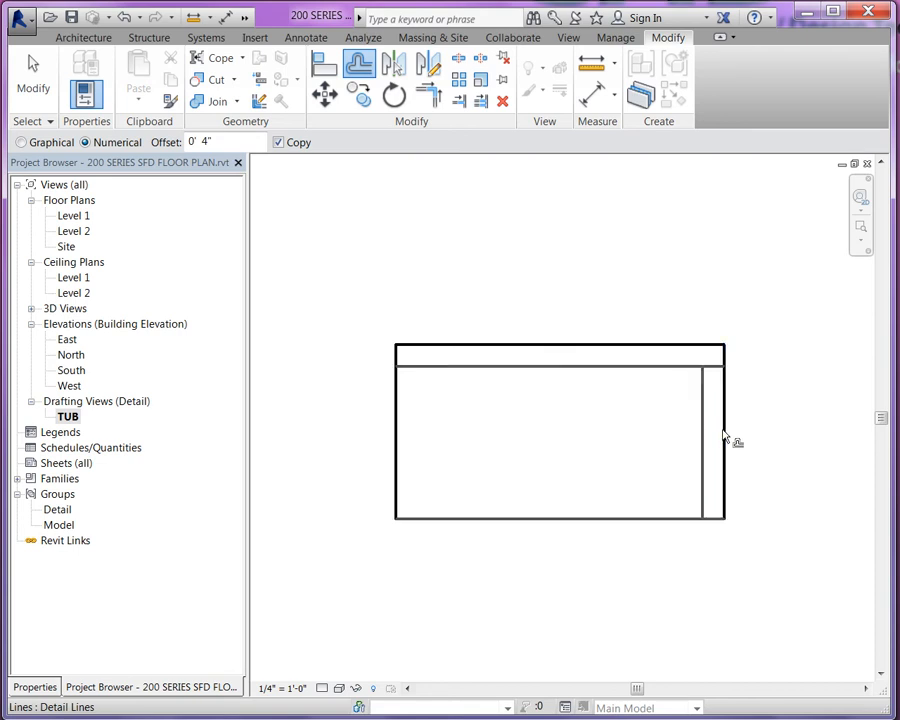
{"action": "left_click", "coordinate": [621, 519]}
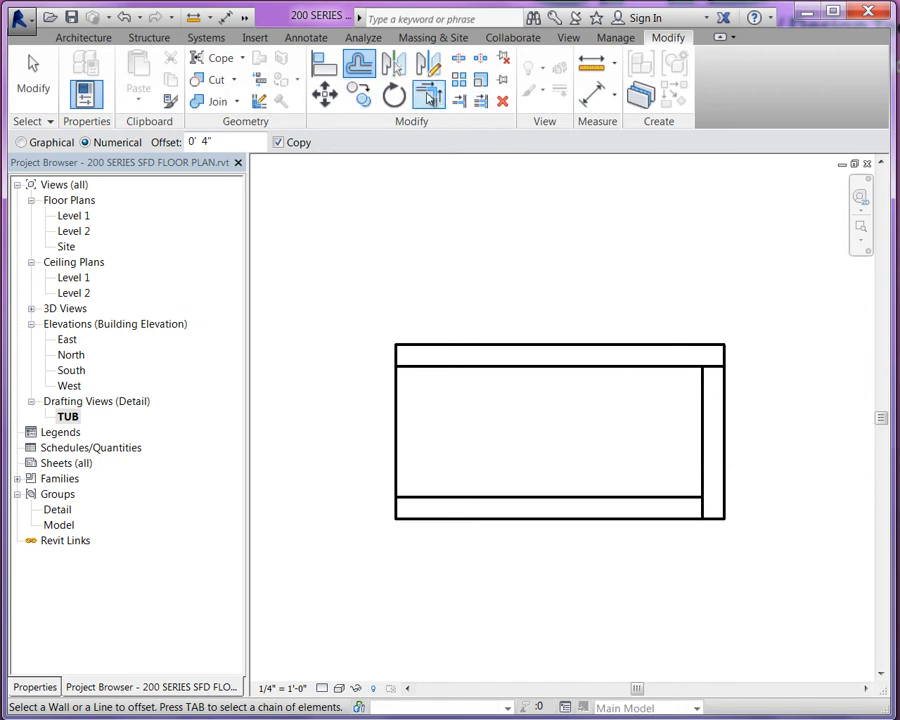
Step: Trim the inner offset lines to clean corners at the upper right and lower right
{"action": "left_click", "coordinate": [428, 95]}
{"action": "left_click", "coordinate": [664, 368]}
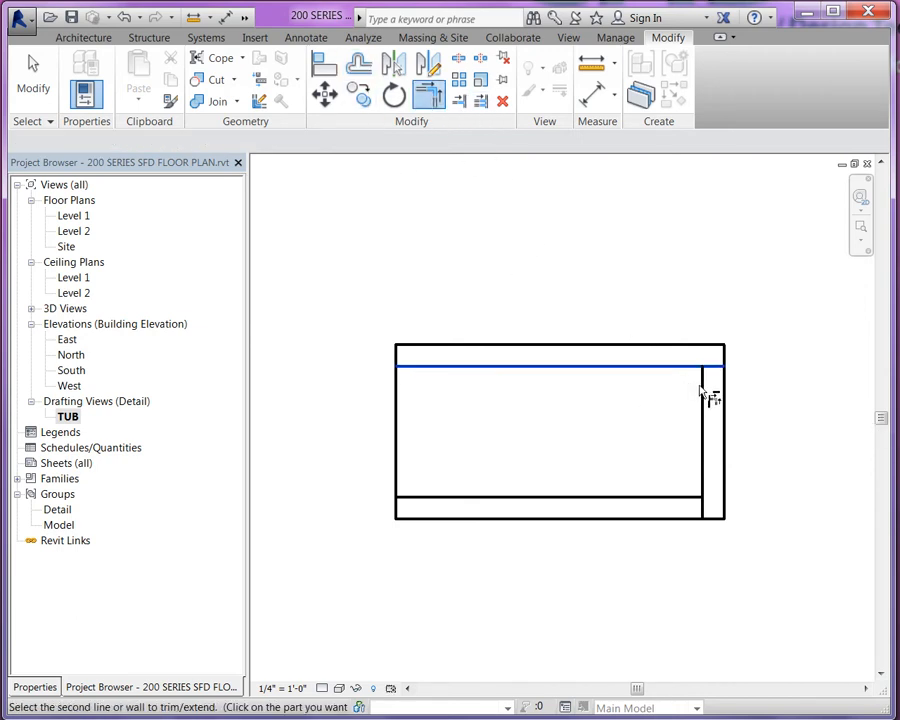
{"action": "left_click", "coordinate": [703, 392]}
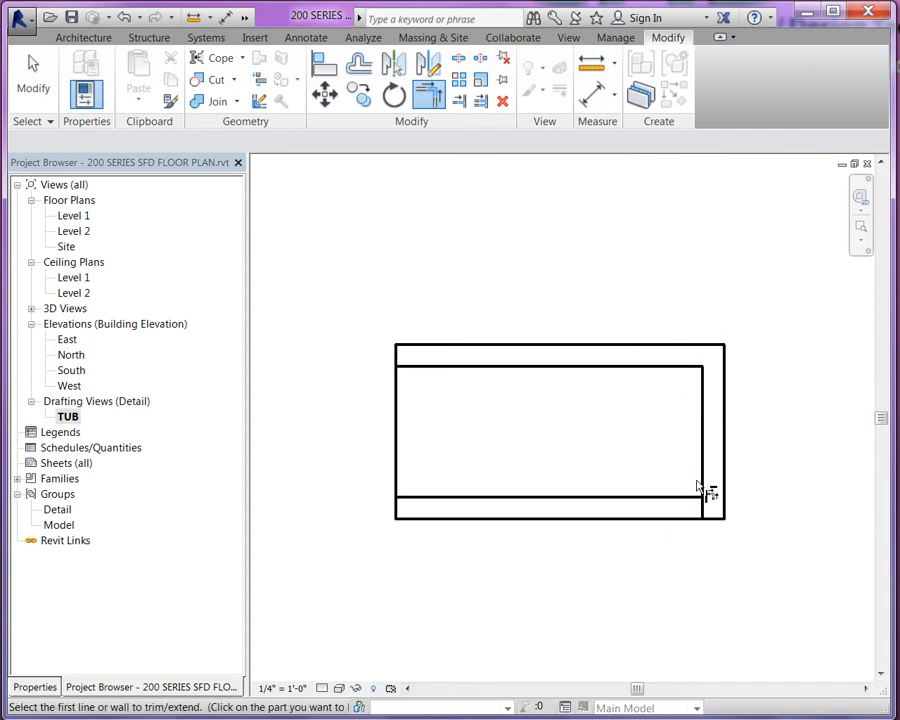
{"action": "left_click", "coordinate": [703, 488]}
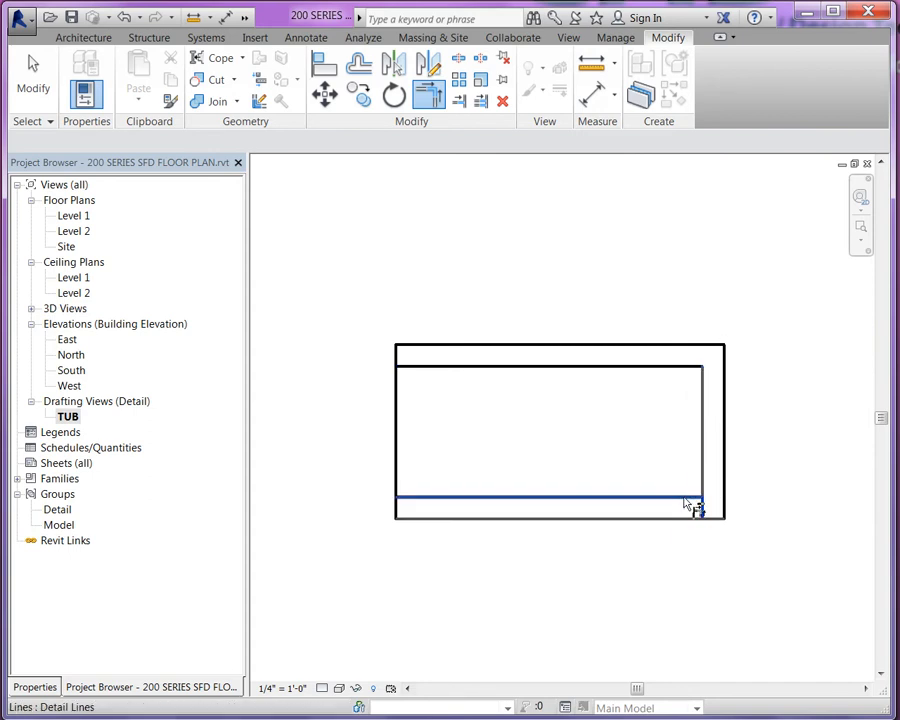
{"action": "left_click", "coordinate": [685, 498]}
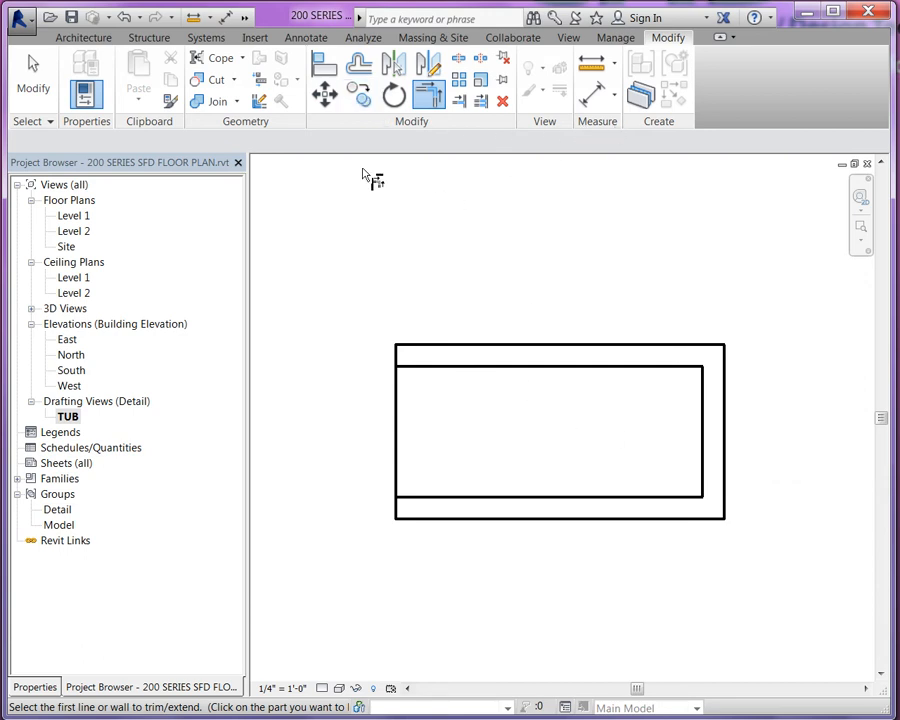
{"action": "key", "text": "Escape"}
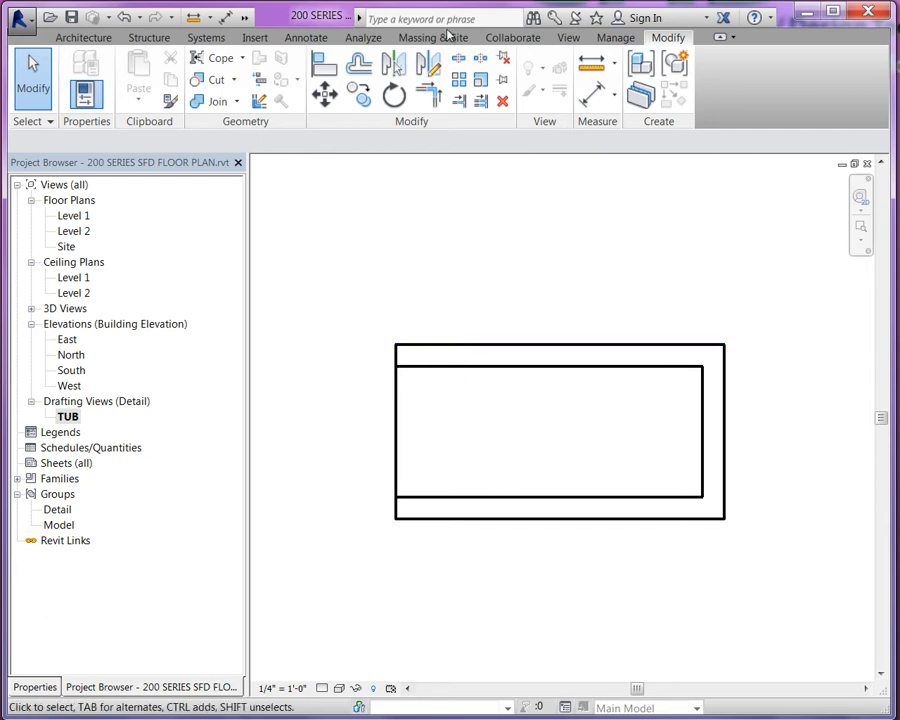
Step: Draw a tangent end arc detail line joining the left ends of the two inner horizontal lines, with a 1'-0" radius
{"action": "left_click", "coordinate": [314, 39]}
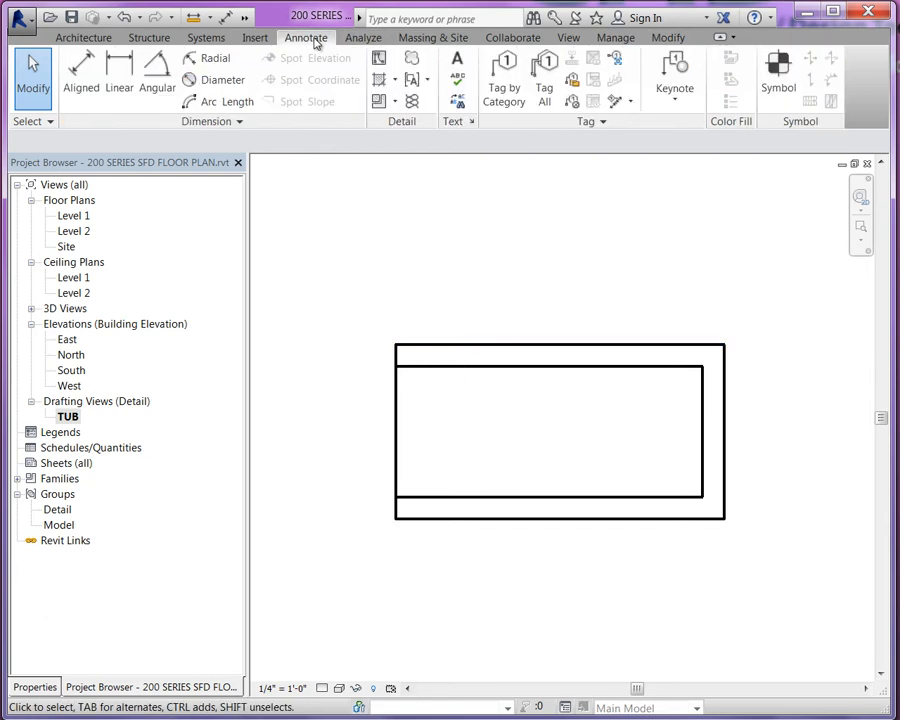
{"action": "left_click", "coordinate": [380, 62]}
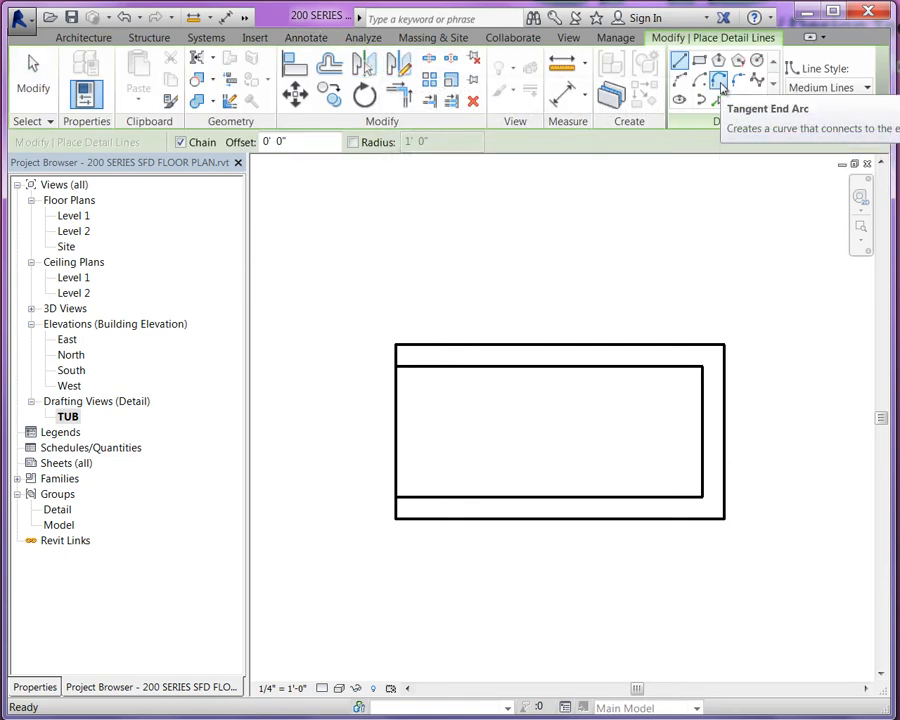
{"action": "left_click", "coordinate": [720, 86]}
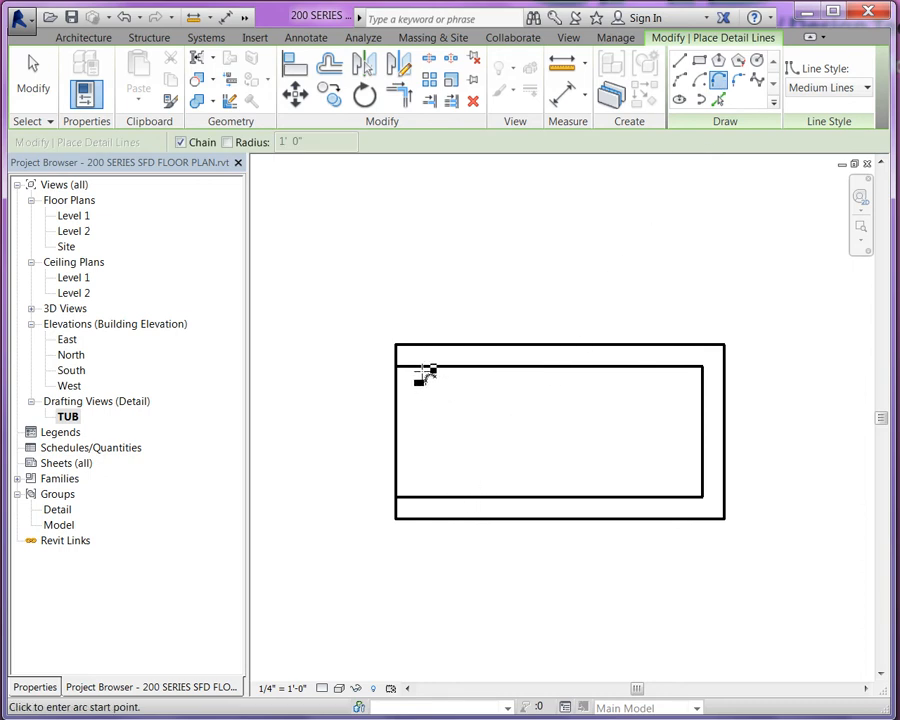
{"action": "left_click", "coordinate": [396, 368]}
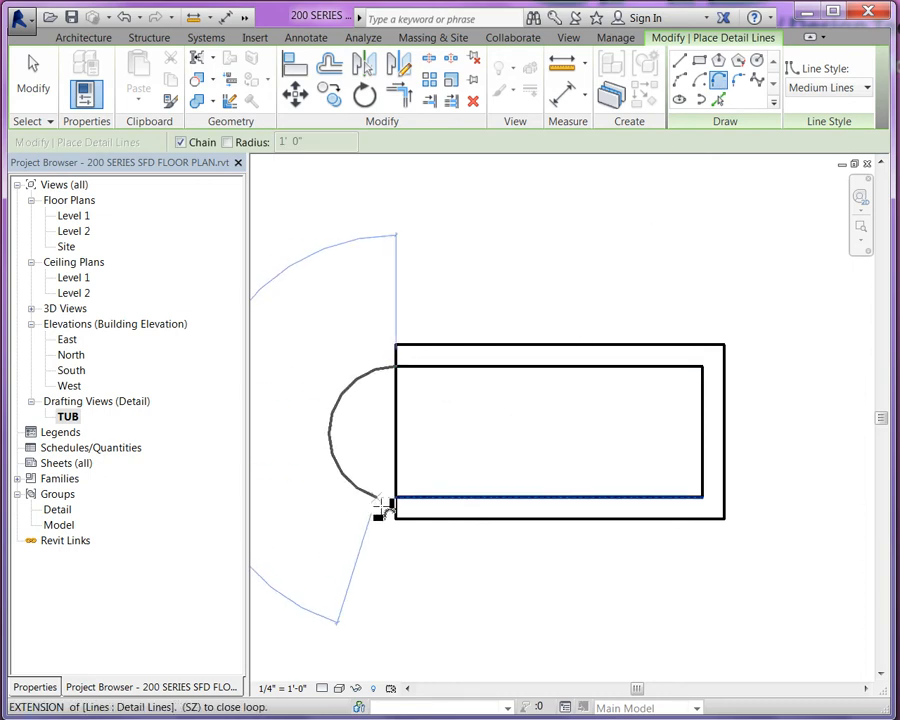
{"action": "left_click", "coordinate": [396, 497]}
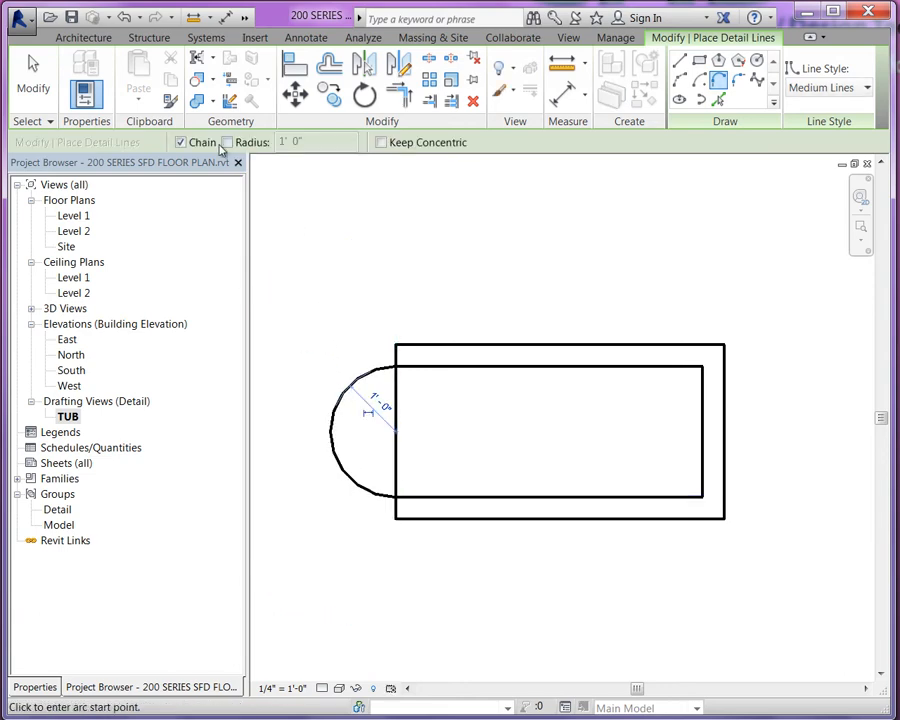
{"action": "left_click", "coordinate": [33, 74]}
Step: Shift the inner lines and arc so the arc sits inside the outer rectangle, unjoining the elements
{"action": "mouse_move", "coordinate": [702, 456]}
{"action": "left_mouse_down"}
{"action": "mouse_move", "coordinate": [592, 458]}
{"action": "mouse_move", "coordinate": [711, 462]}
{"action": "mouse_move", "coordinate": [688, 466]}
{"action": "left_mouse_up"}
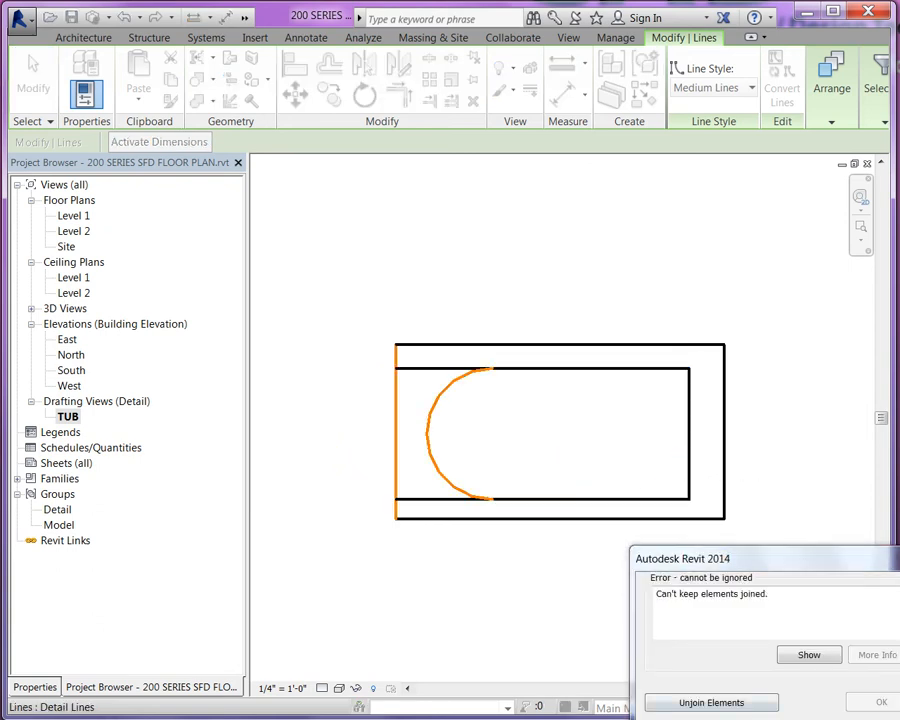
{"action": "left_click", "coordinate": [716, 704]}
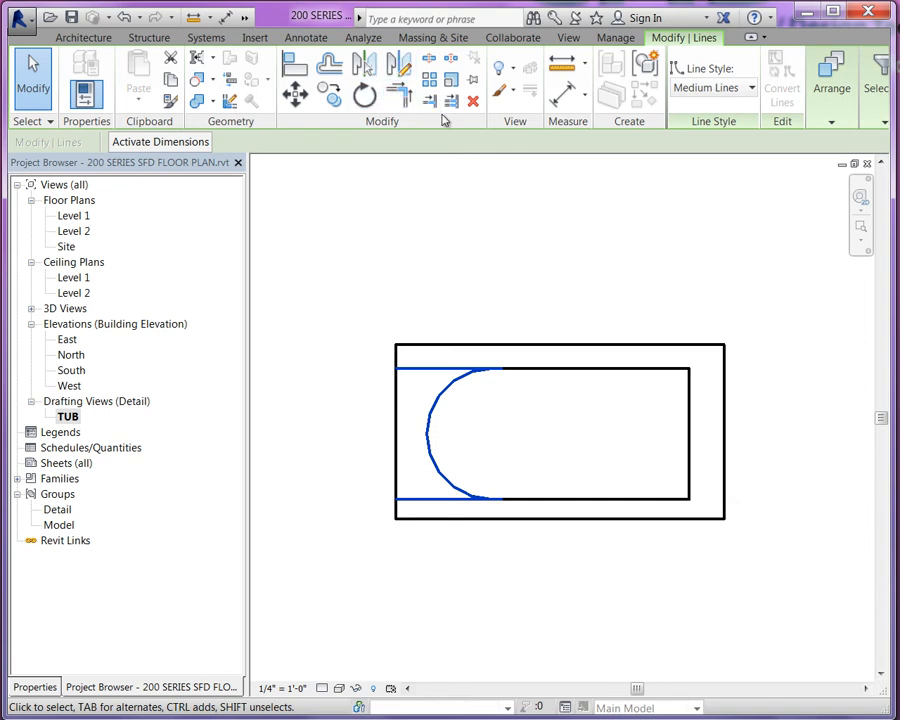
Step: Trim the upper and lower inner lines to the ends of the arc to form a closed basin outline
{"action": "left_click", "coordinate": [400, 96]}
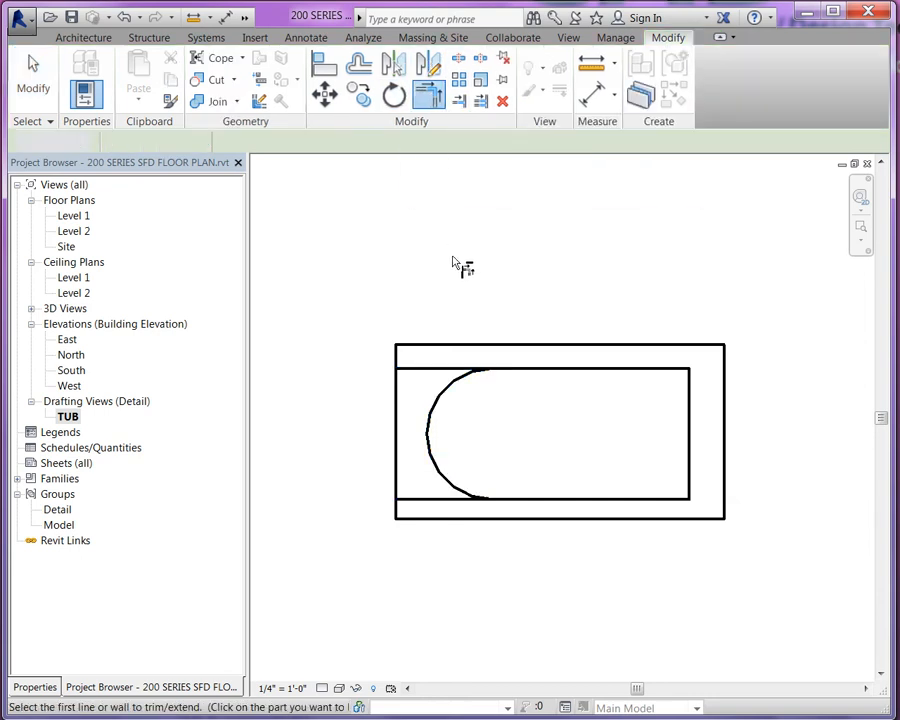
{"action": "left_click", "coordinate": [472, 383]}
{"action": "left_click", "coordinate": [502, 371]}
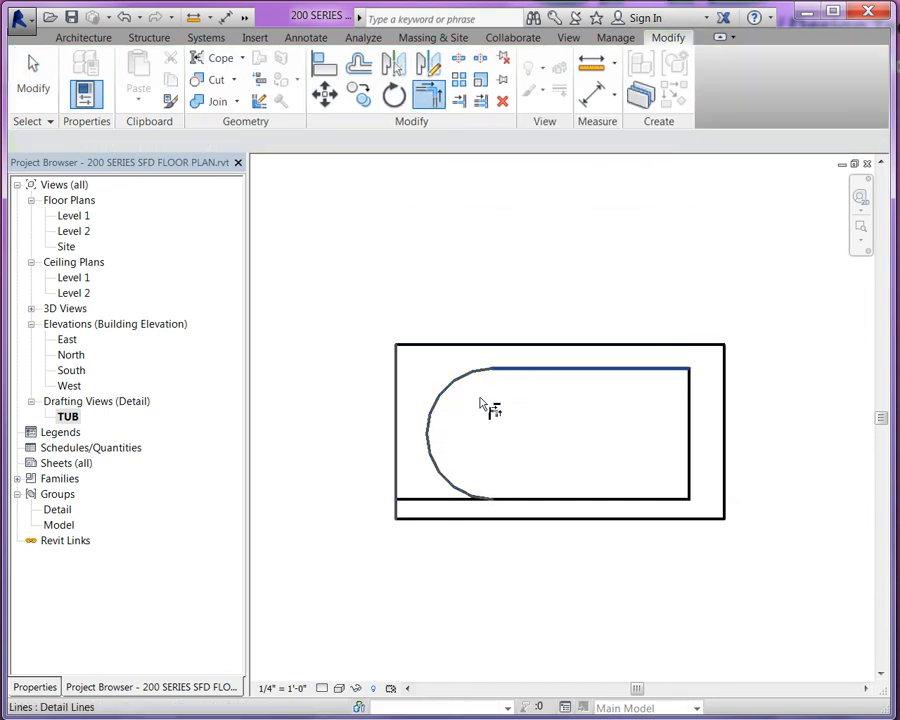
{"action": "left_click", "coordinate": [463, 493]}
{"action": "left_click", "coordinate": [514, 499]}
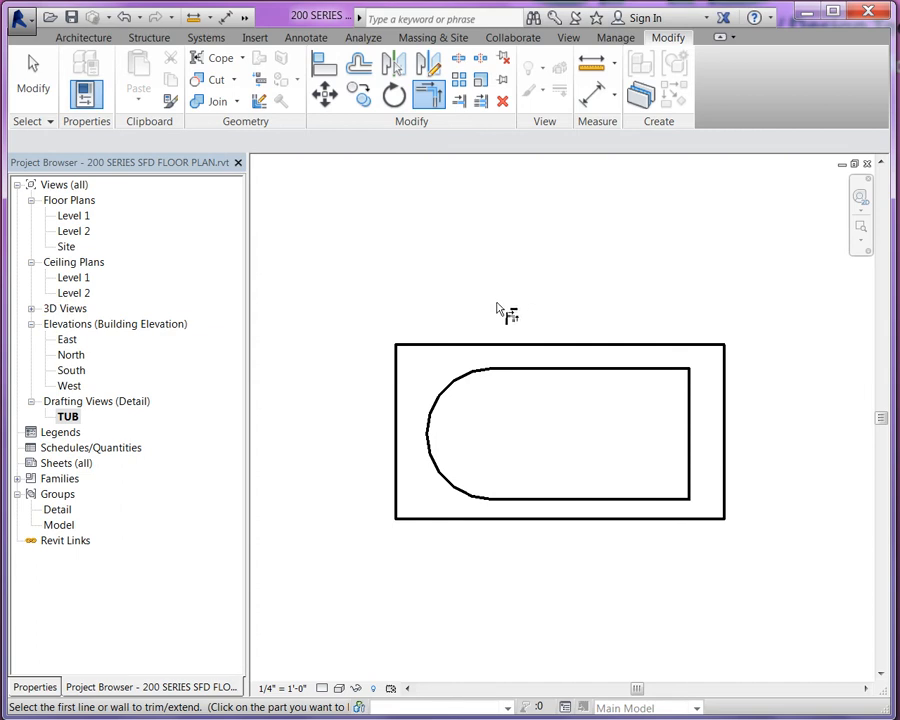
{"action": "left_click", "coordinate": [34, 86]}
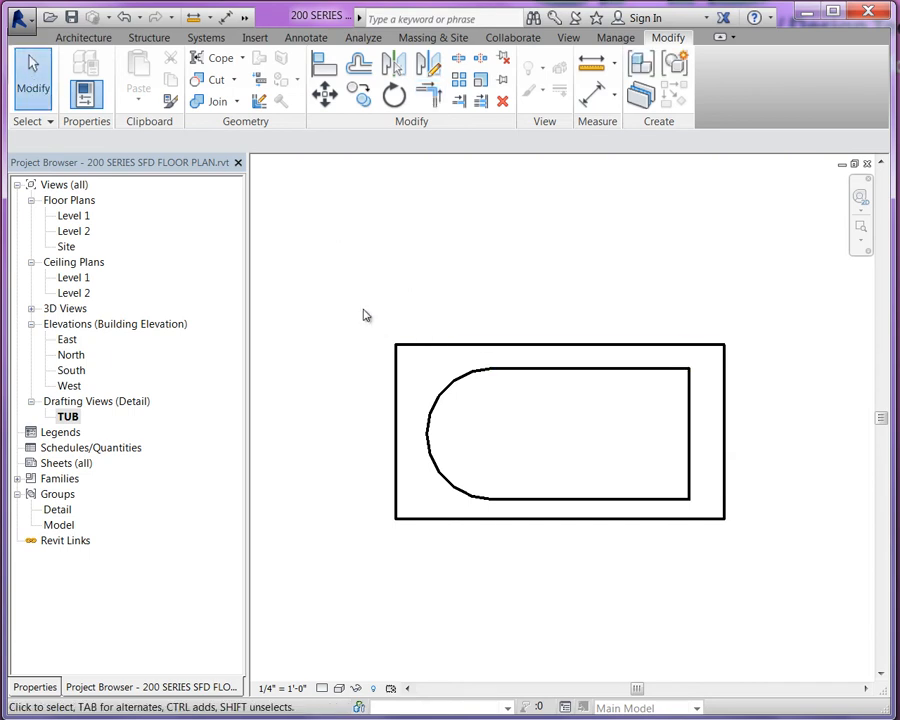
Step: Group all the tub's detail lines into a detail group named TUB
{"action": "left_click_drag", "start_coordinate": [362, 316], "coordinate": [755, 561]}
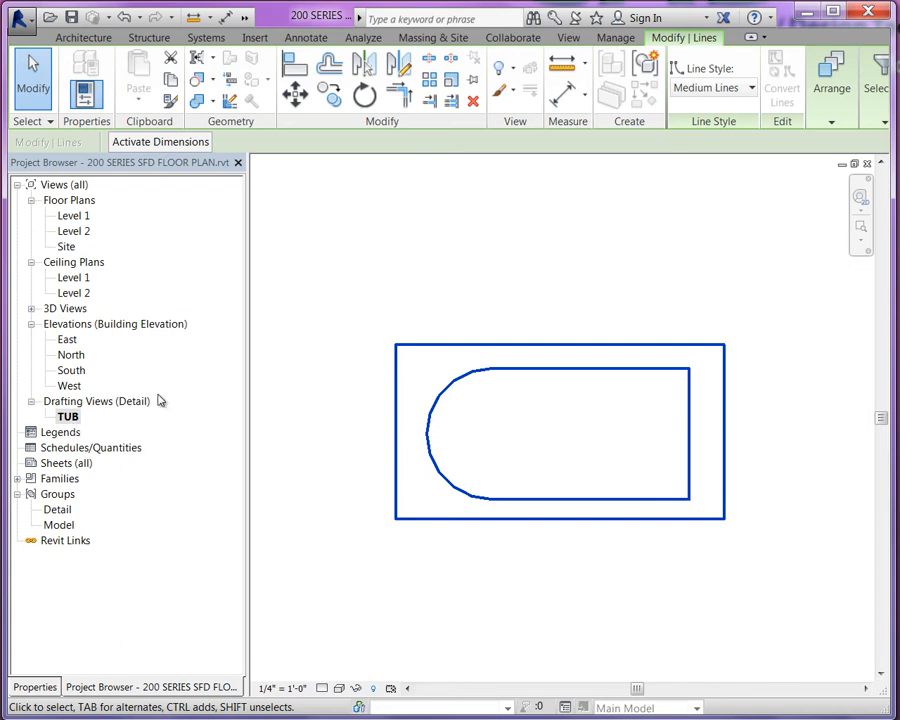
{"action": "left_click", "coordinate": [646, 66]}
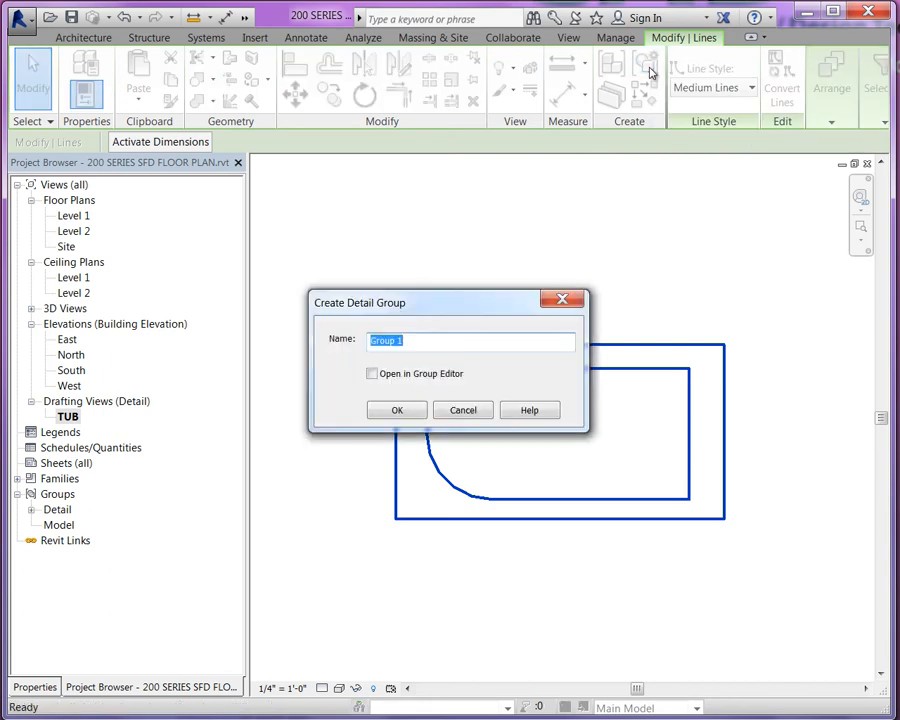
{"action": "type", "text": "TUB"}
{"action": "key", "text": "Return"}
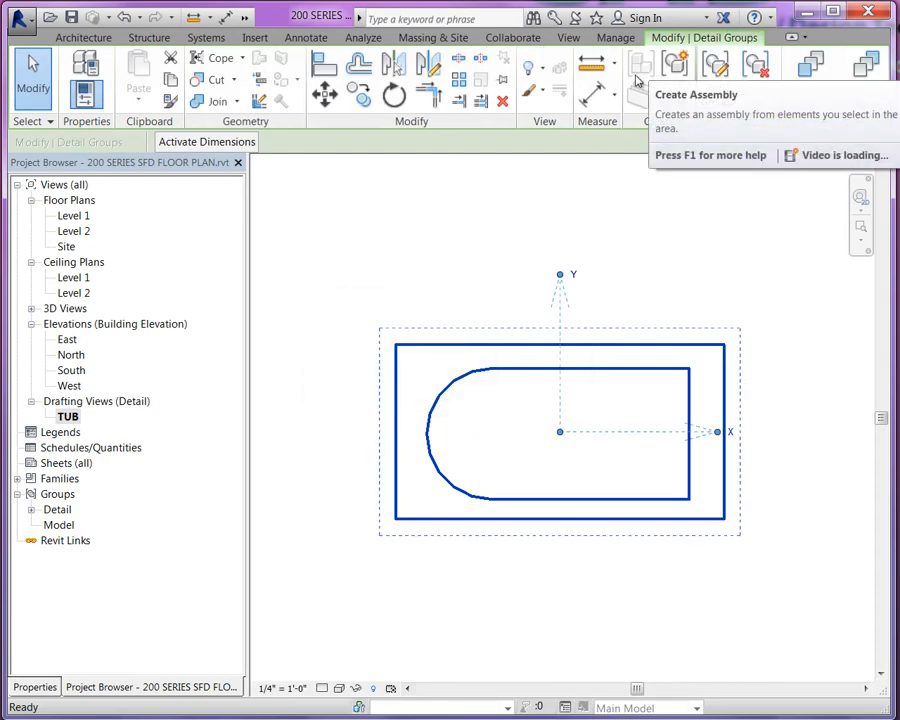
{"action": "left_click", "coordinate": [474, 272]}
{"action": "left_click", "coordinate": [477, 349]}
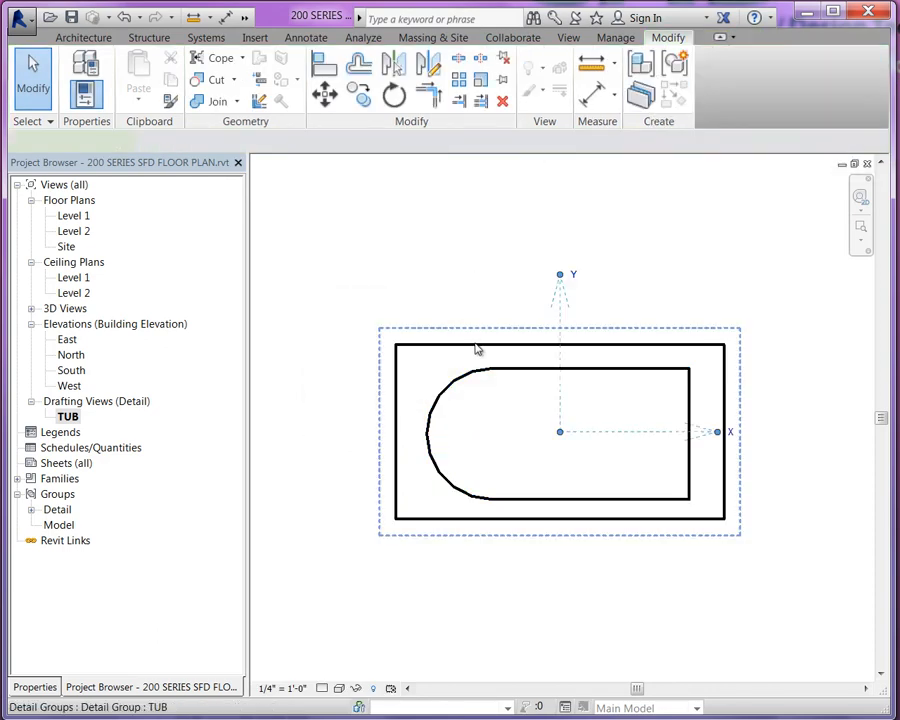
{"action": "left_click", "coordinate": [462, 295]}
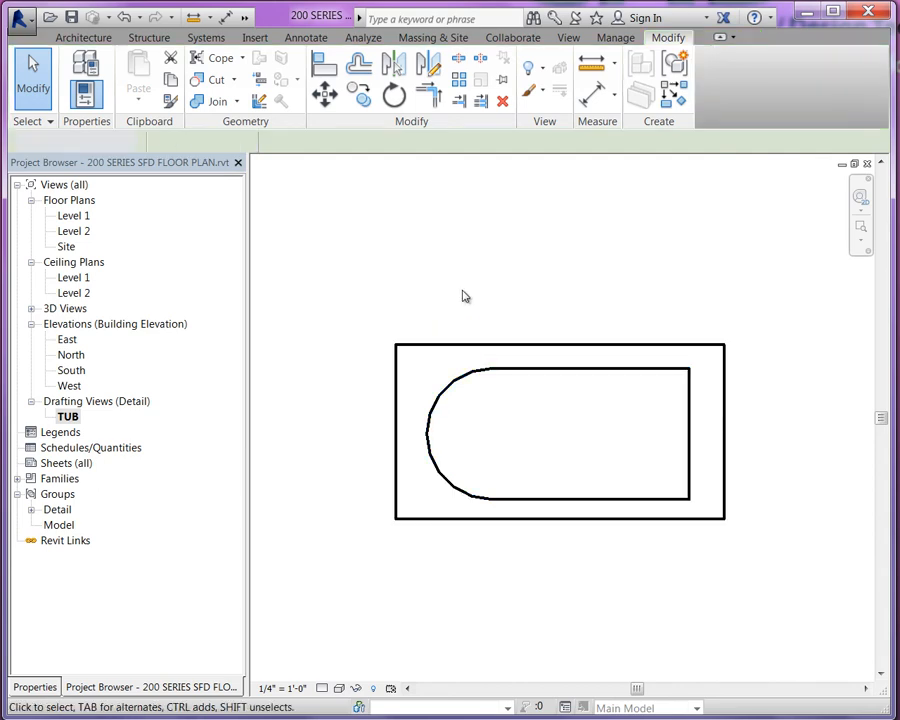
Step: Open the Level 1 floor plan and place the TUB detail group inside the room below window 12
{"action": "left_click", "coordinate": [31, 510]}
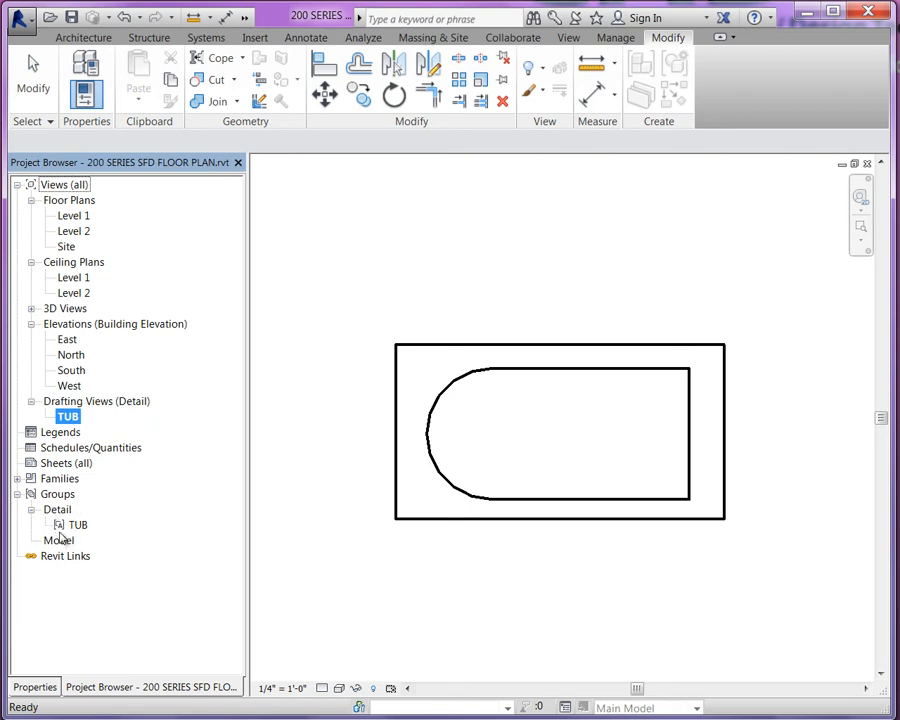
{"action": "double_click", "coordinate": [80, 218]}
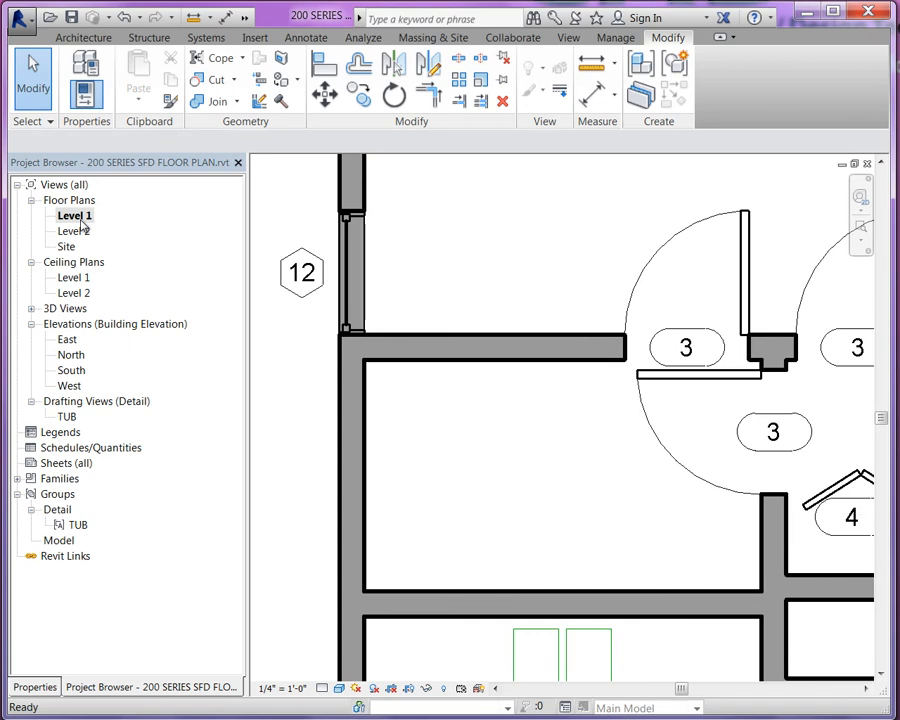
{"action": "left_click", "coordinate": [74, 526]}
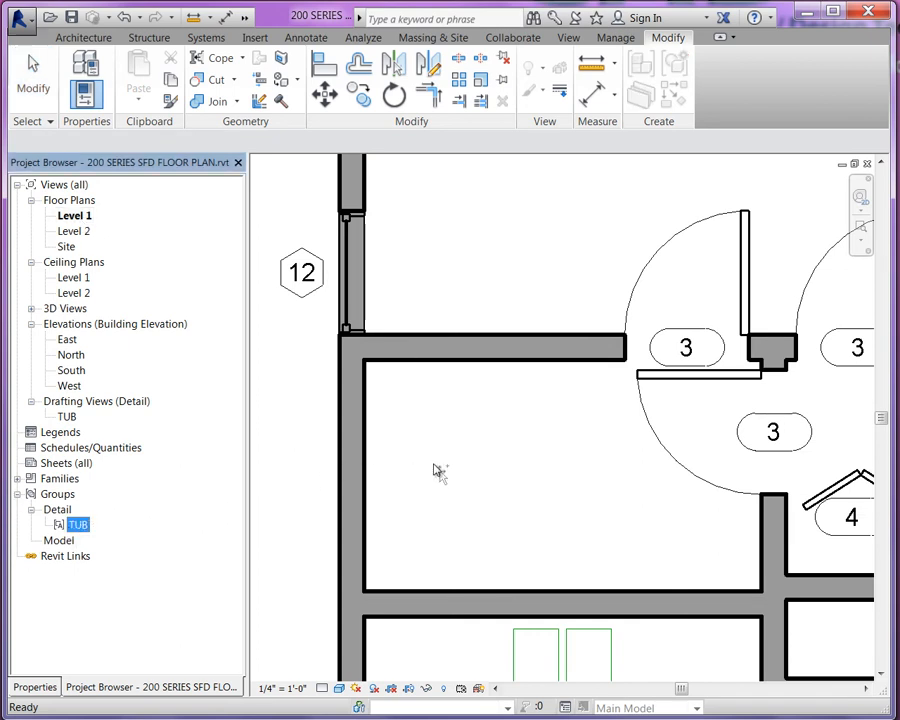
{"action": "left_click_drag", "start_coordinate": [437, 472], "coordinate": [434, 466]}
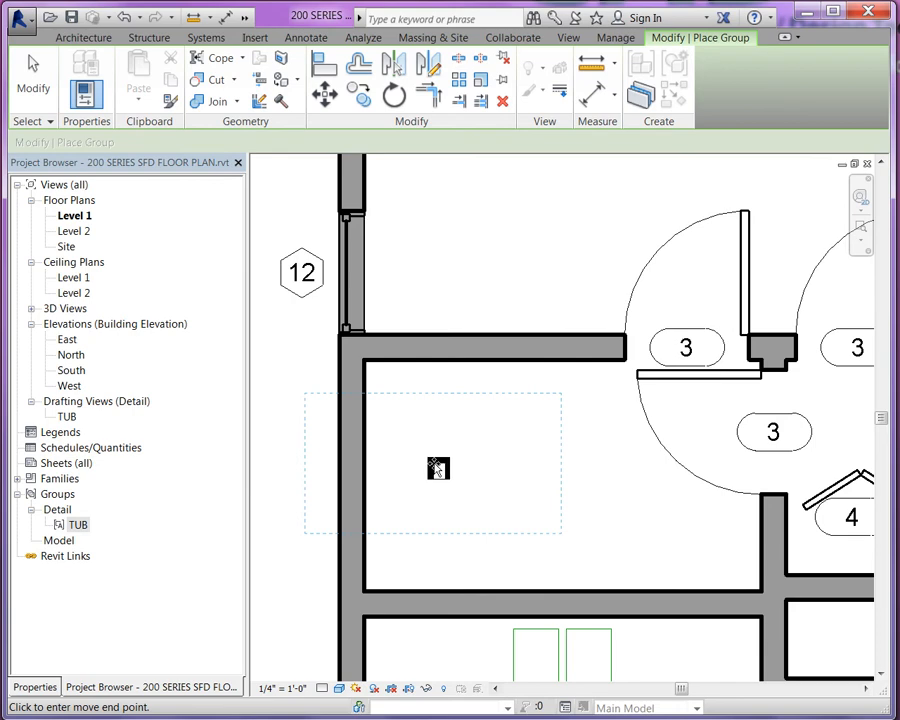
{"action": "left_click", "coordinate": [525, 494]}
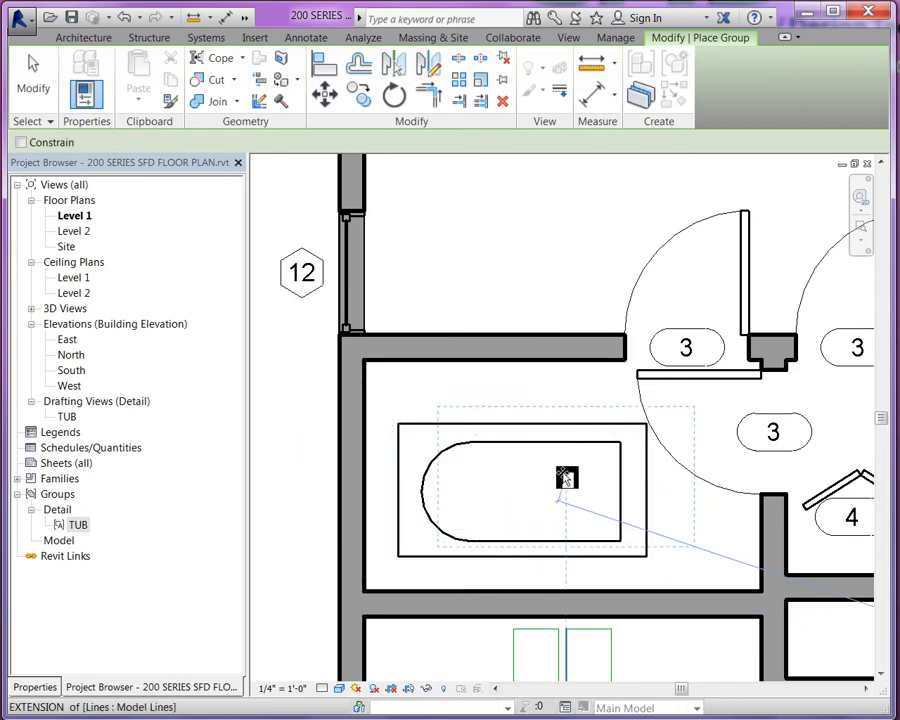
{"action": "key", "text": "Escape"}
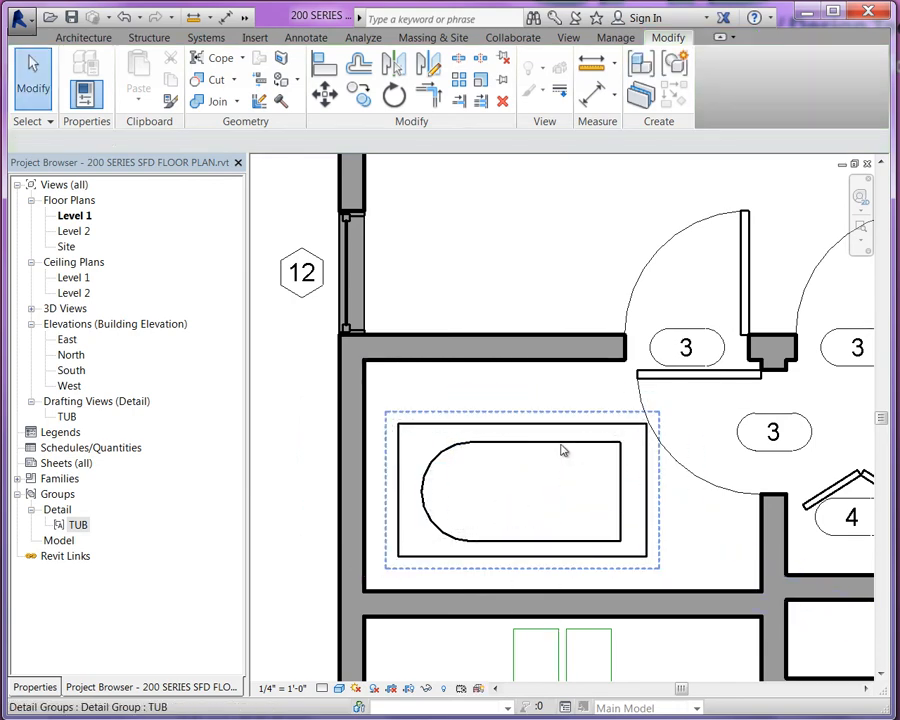
Step: Rotate the placed tub group 90° counterclockwise about its center so its rounded end faces down
{"action": "left_click", "coordinate": [562, 450]}
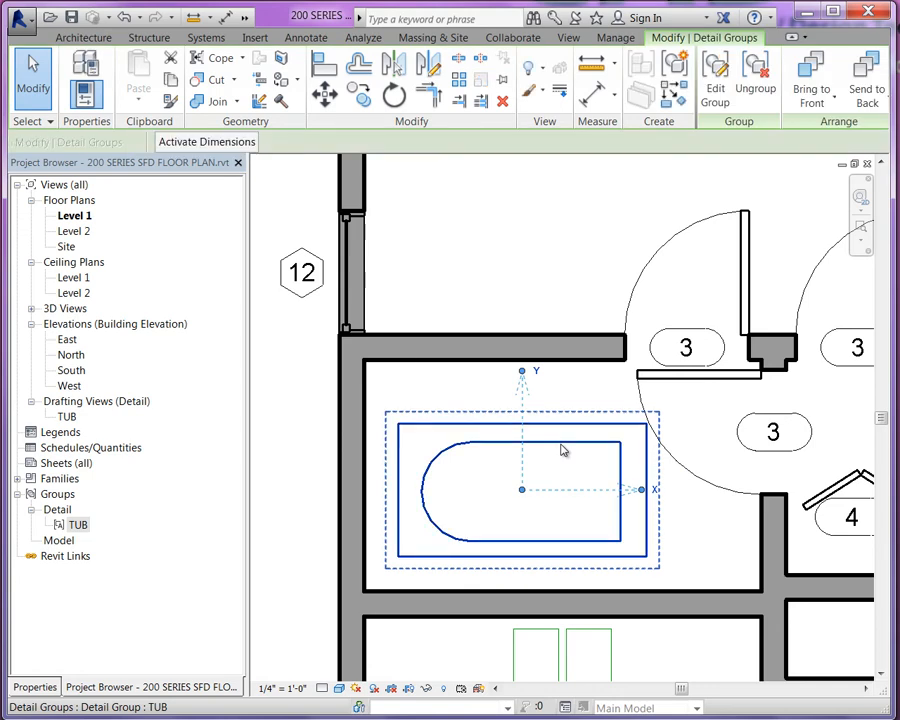
{"action": "left_click", "coordinate": [655, 491]}
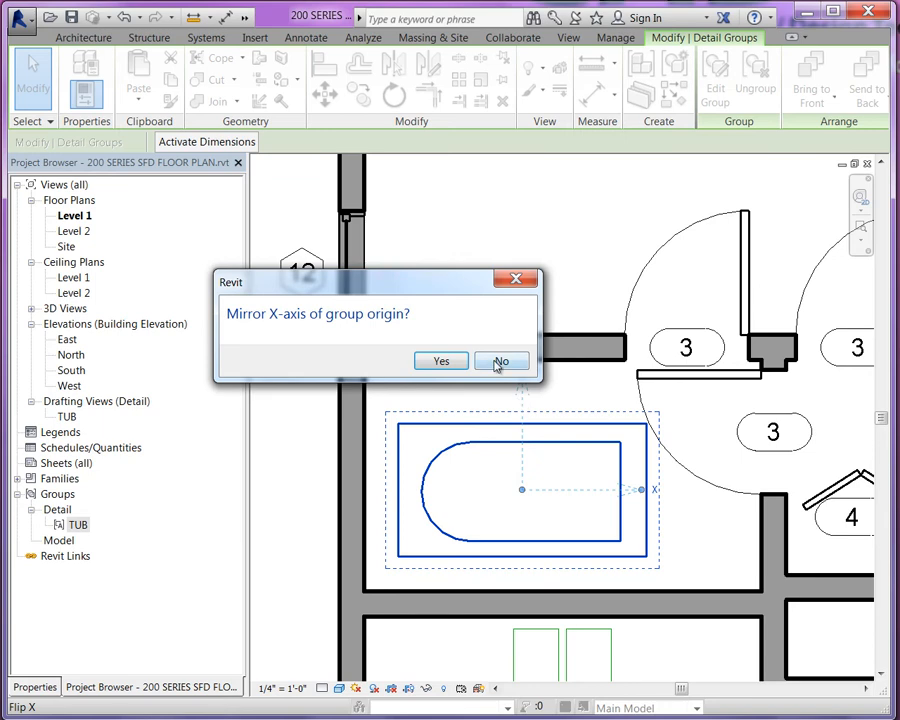
{"action": "left_click", "coordinate": [501, 361]}
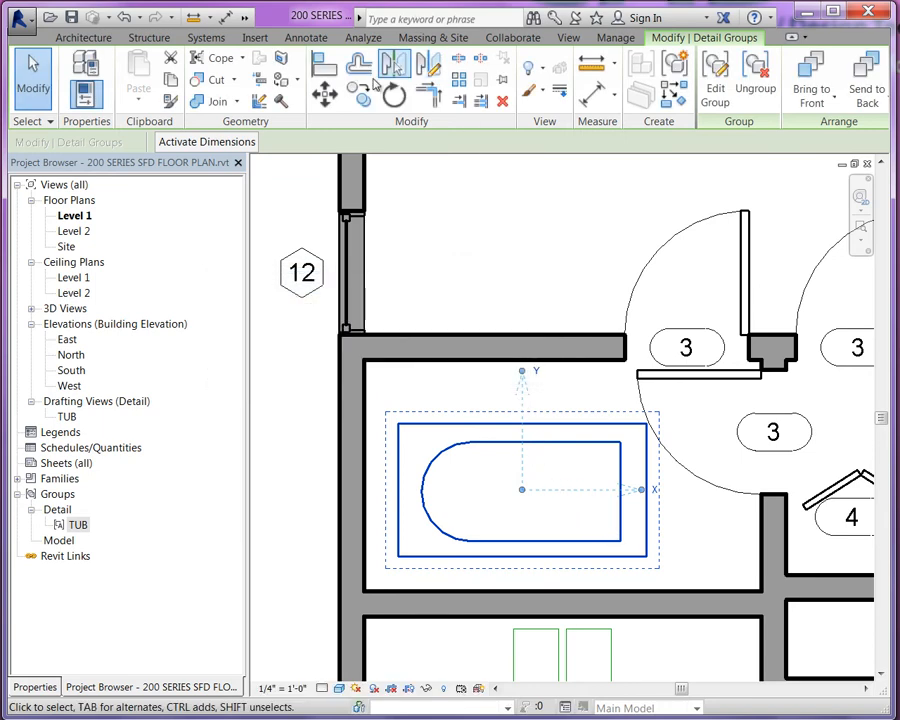
{"action": "left_click", "coordinate": [393, 93]}
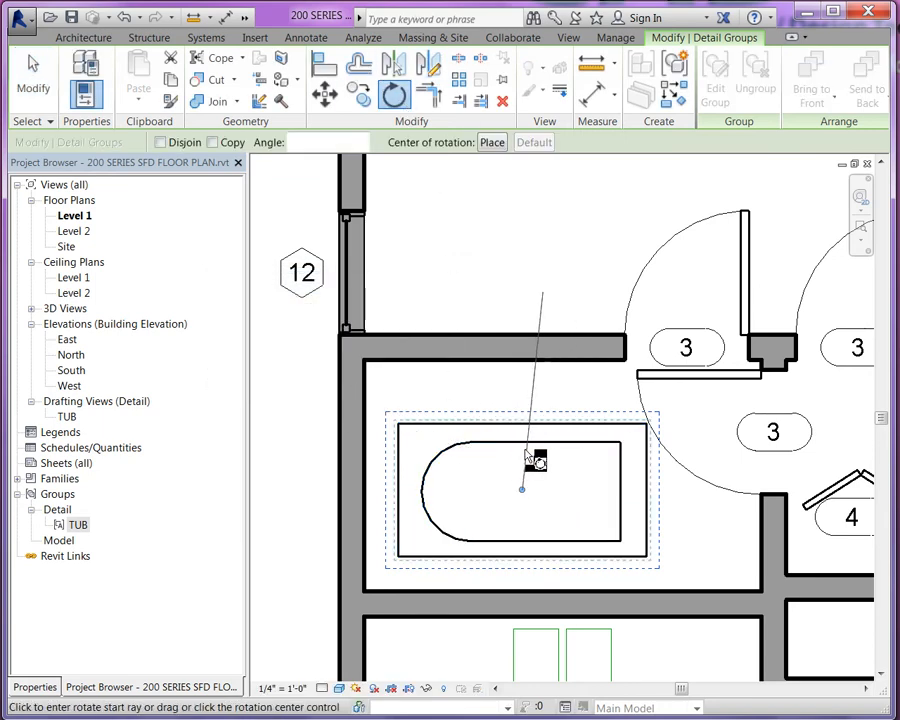
{"action": "left_click", "coordinate": [581, 498]}
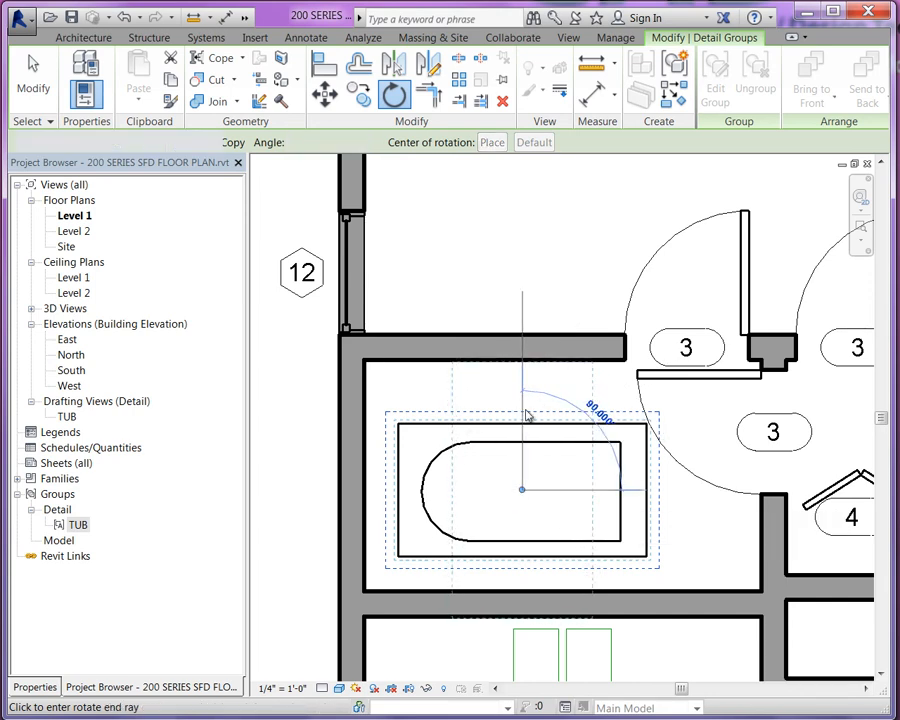
{"action": "left_click", "coordinate": [524, 414]}
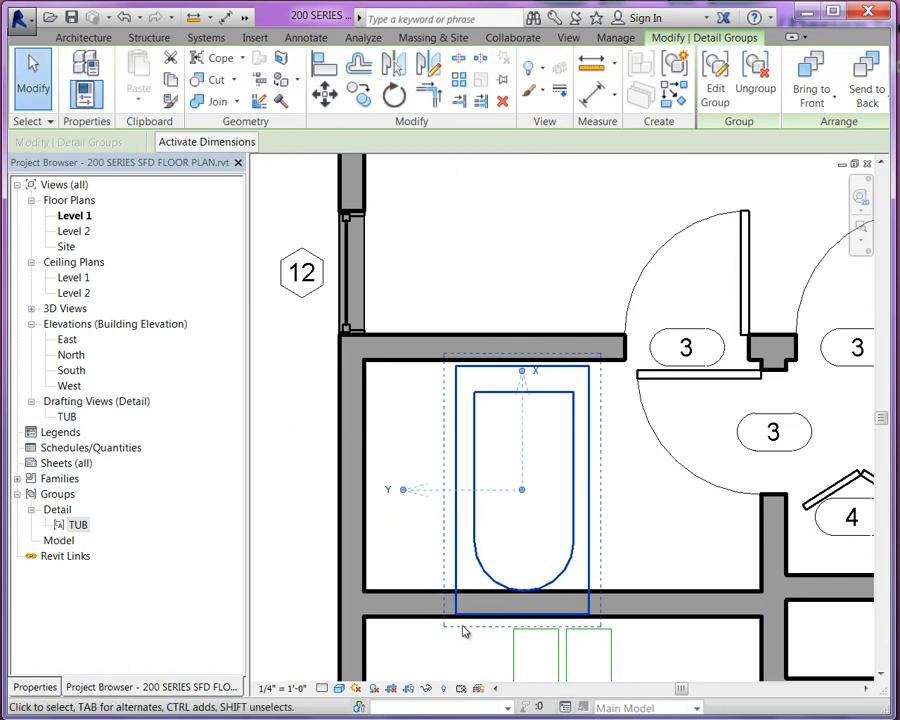
Step: Edit the tub group and move its upper outer and inner lines downward to shorten the tub
{"action": "right_click", "coordinate": [477, 460]}
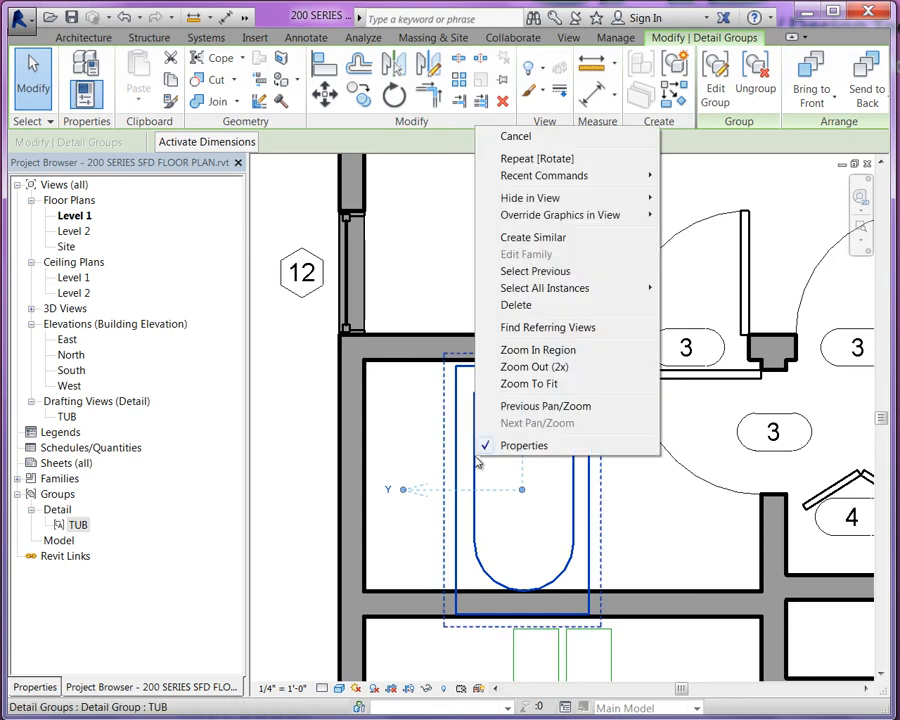
{"action": "left_click", "coordinate": [512, 466]}
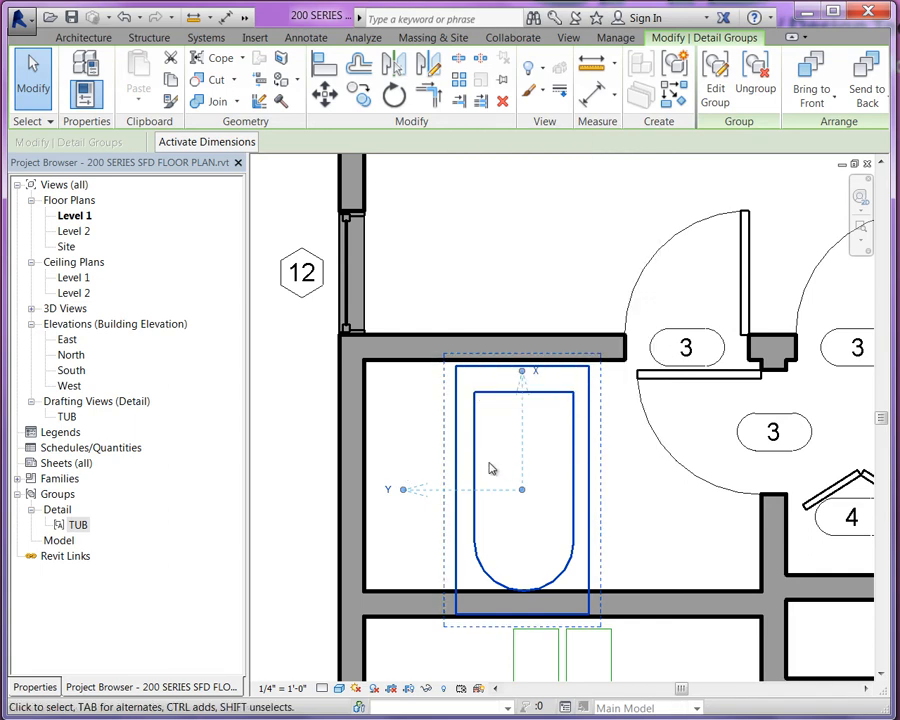
{"action": "left_click", "coordinate": [718, 88]}
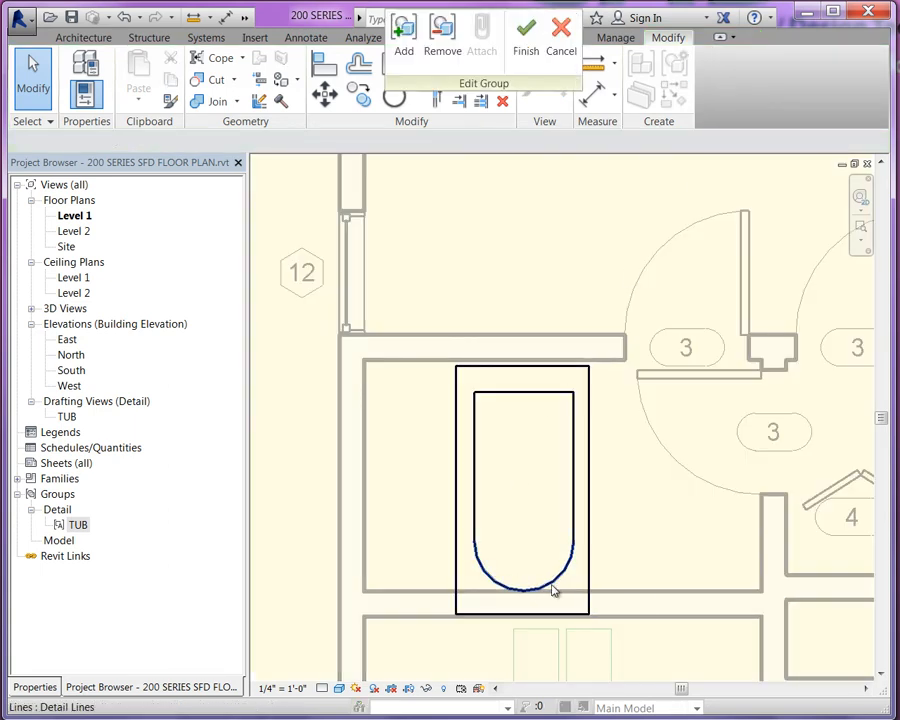
{"action": "left_click", "coordinate": [518, 393]}
{"action": "left_click_drag", "start_coordinate": [518, 393], "coordinate": [518, 433]}
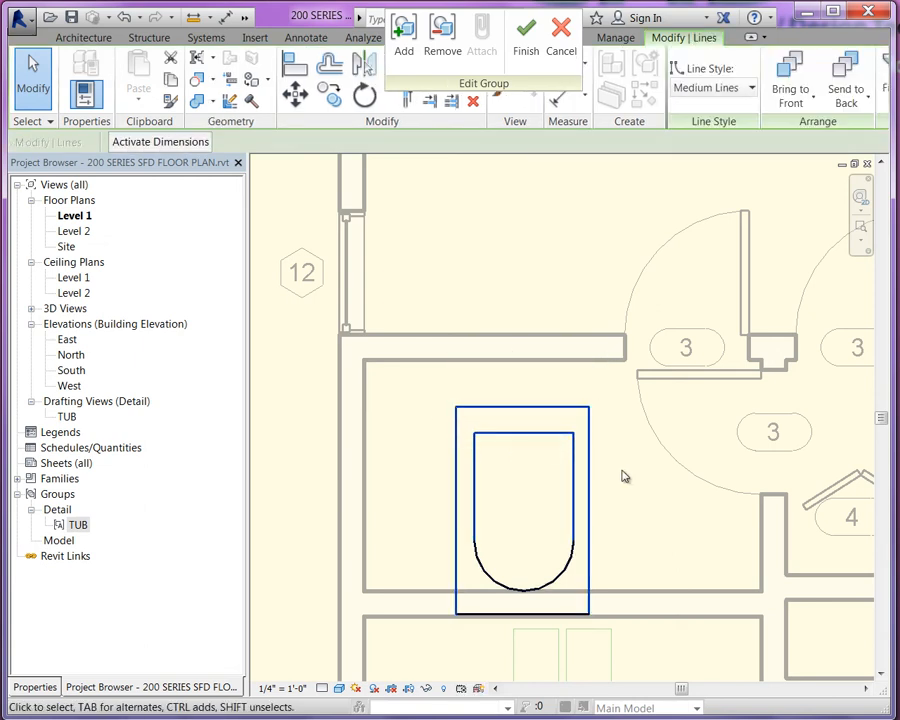
{"action": "left_click", "coordinate": [622, 471]}
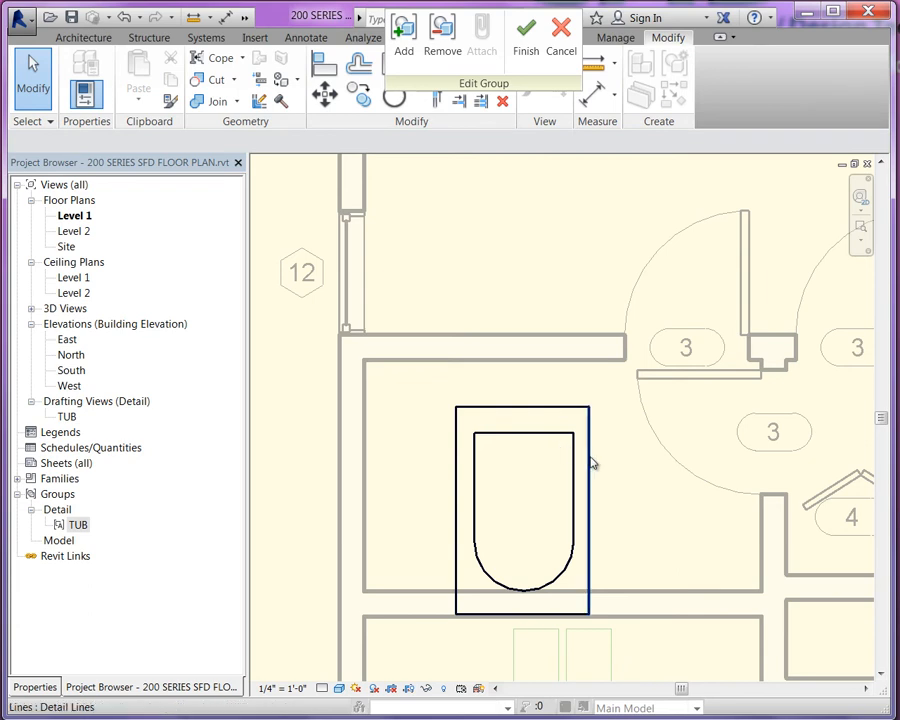
Step: Finish editing the tub group and move it into the room's upper corner against the exterior wall below window 12
{"action": "left_click", "coordinate": [591, 465]}
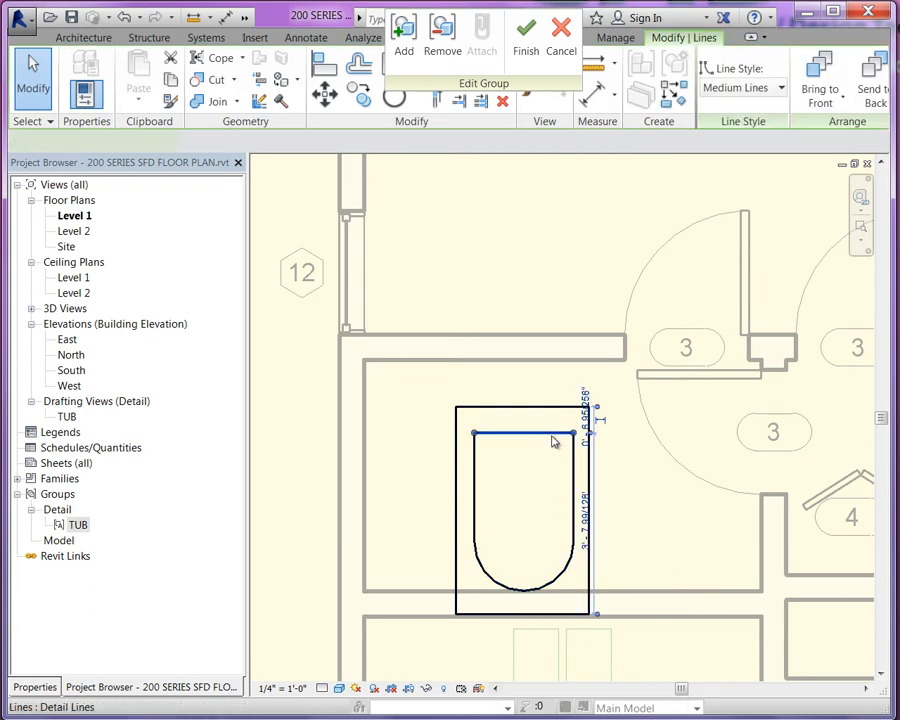
{"action": "left_click", "coordinate": [518, 407]}
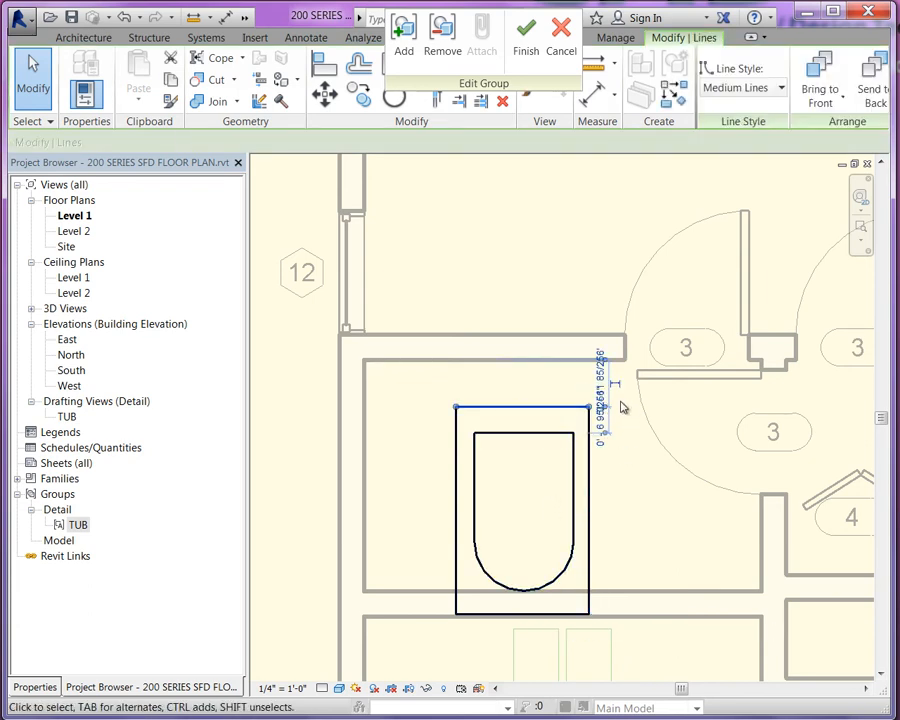
{"action": "left_click", "coordinate": [645, 495]}
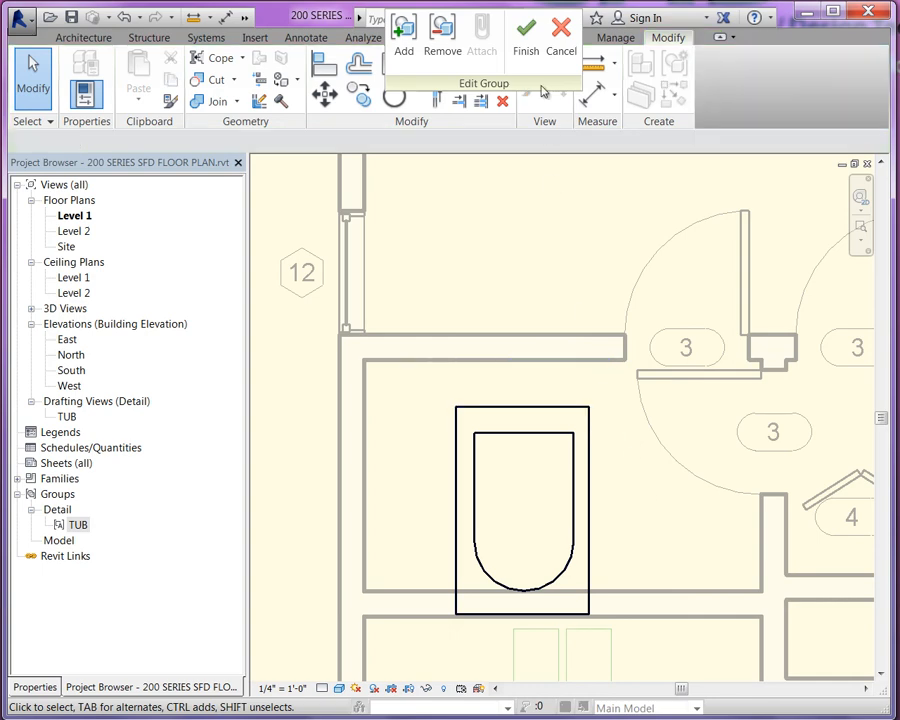
{"action": "left_click", "coordinate": [526, 40]}
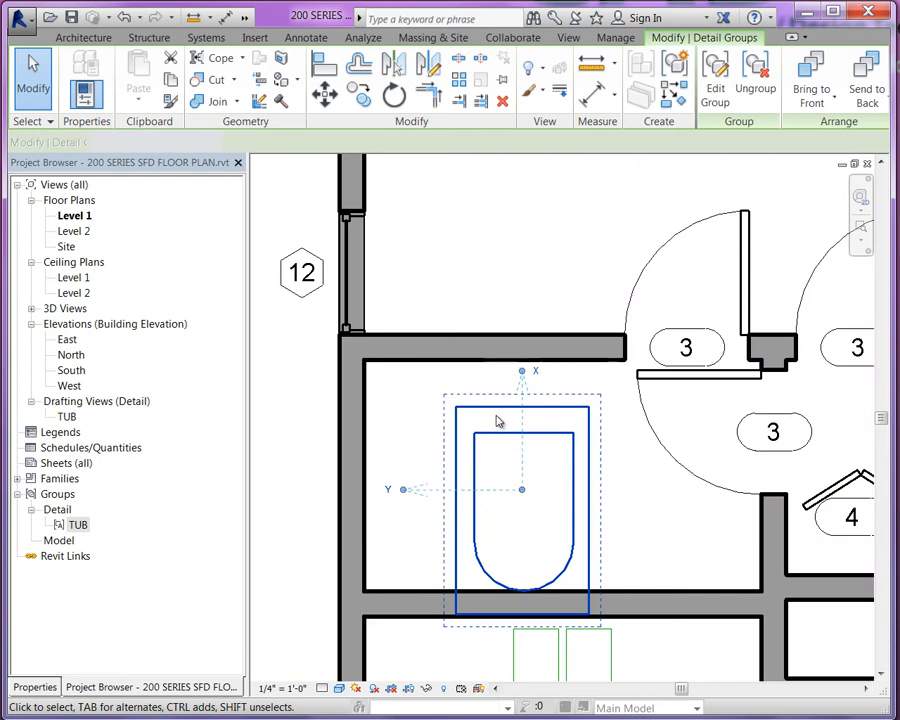
{"action": "left_click_drag", "start_coordinate": [492, 408], "coordinate": [412, 376]}
{"action": "left_click", "coordinate": [588, 444]}
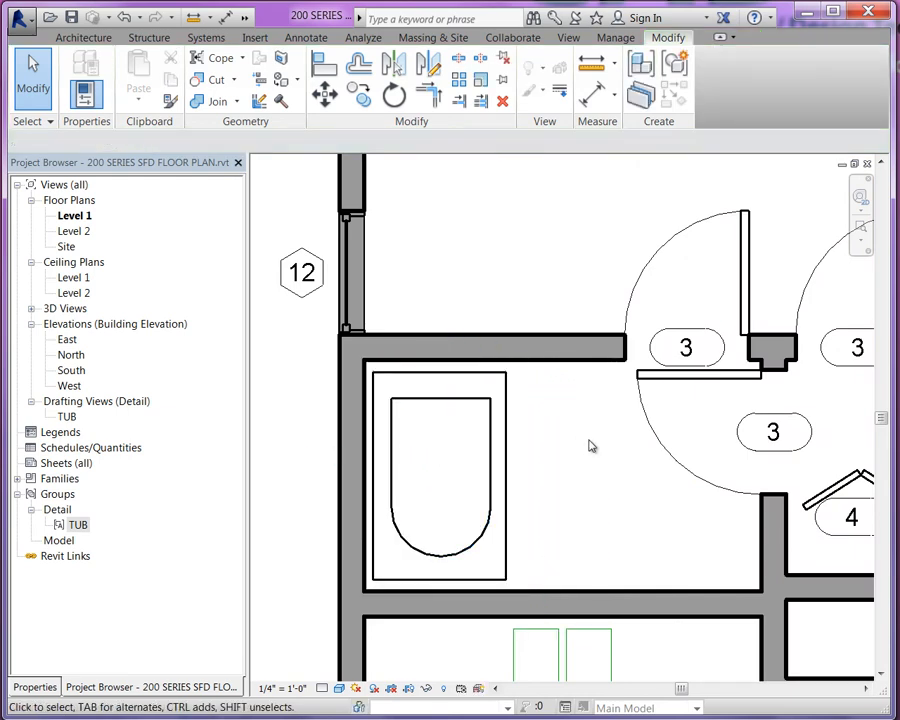
Step: Open the TUB drafting view to check the tub symbol, and return to the Level 1 floor plan to compare
{"action": "left_click", "coordinate": [68, 418]}
{"action": "double_click", "coordinate": [68, 417]}
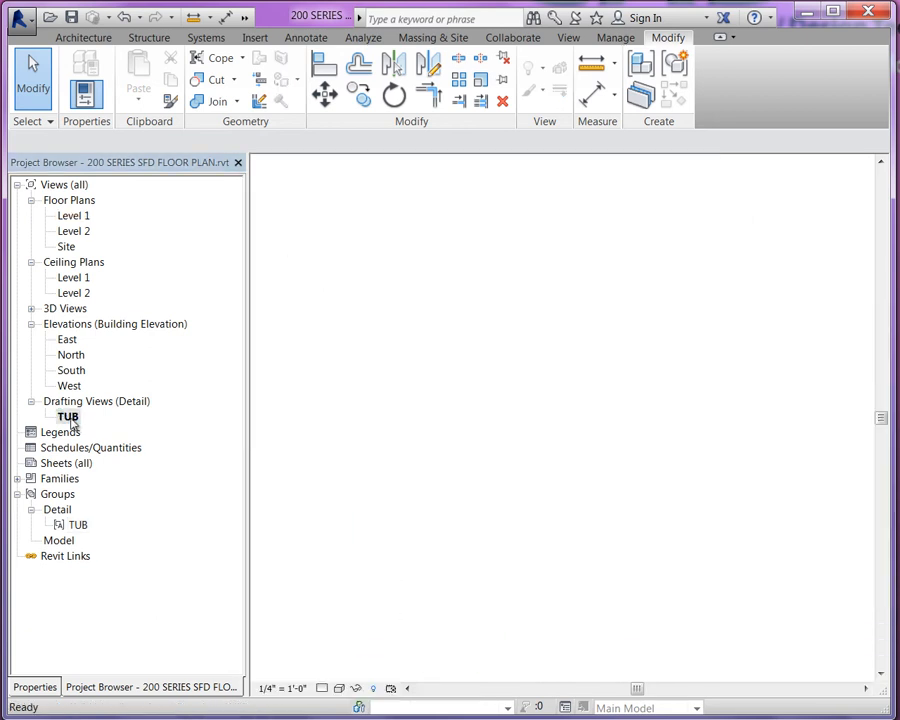
{"action": "left_click", "coordinate": [637, 481]}
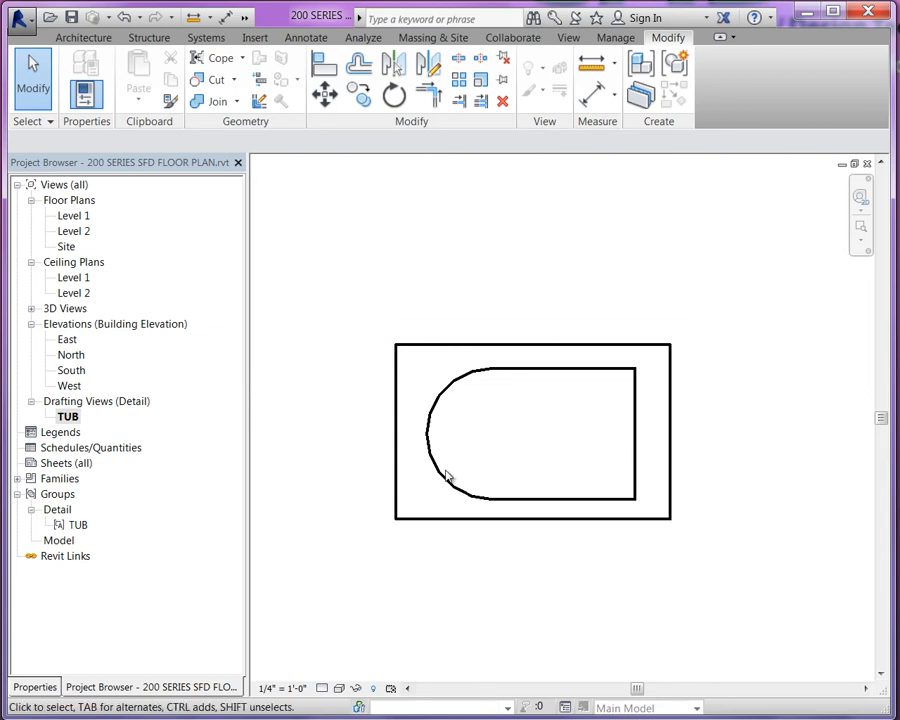
{"action": "double_click", "coordinate": [74, 216]}
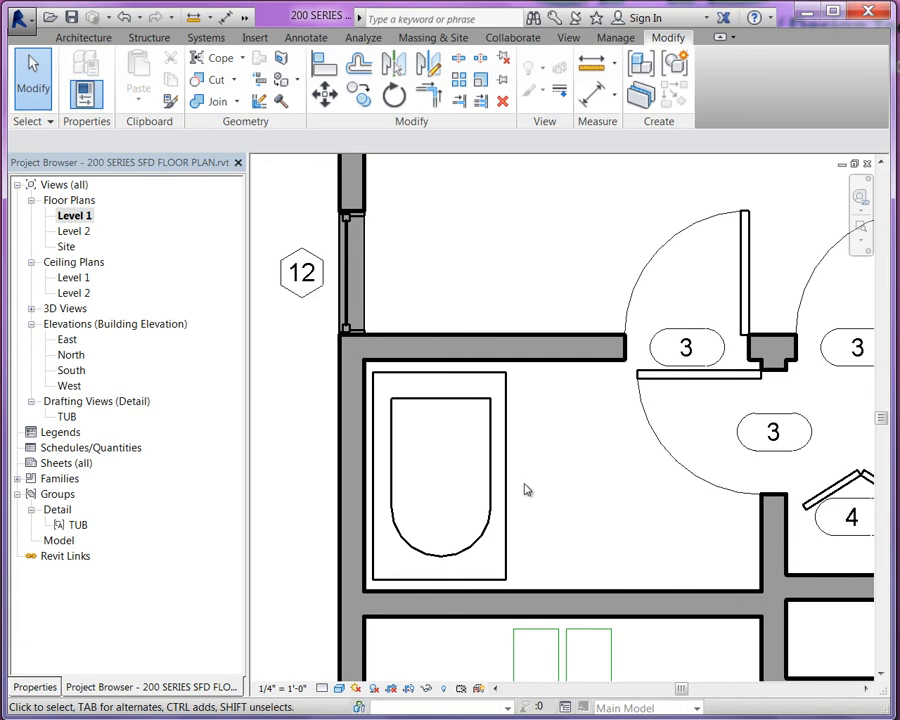
{"action": "scroll", "coordinate": [484, 430], "scroll_direction": "down", "scroll_amount": 5}
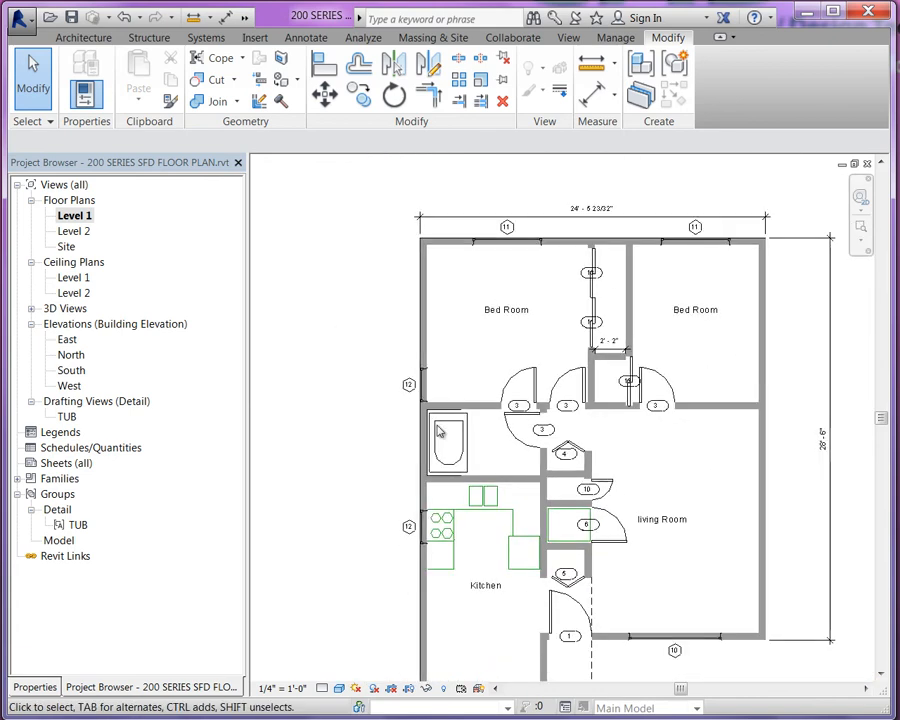
{"action": "scroll", "coordinate": [440, 430], "scroll_direction": "down", "scroll_amount": 1}
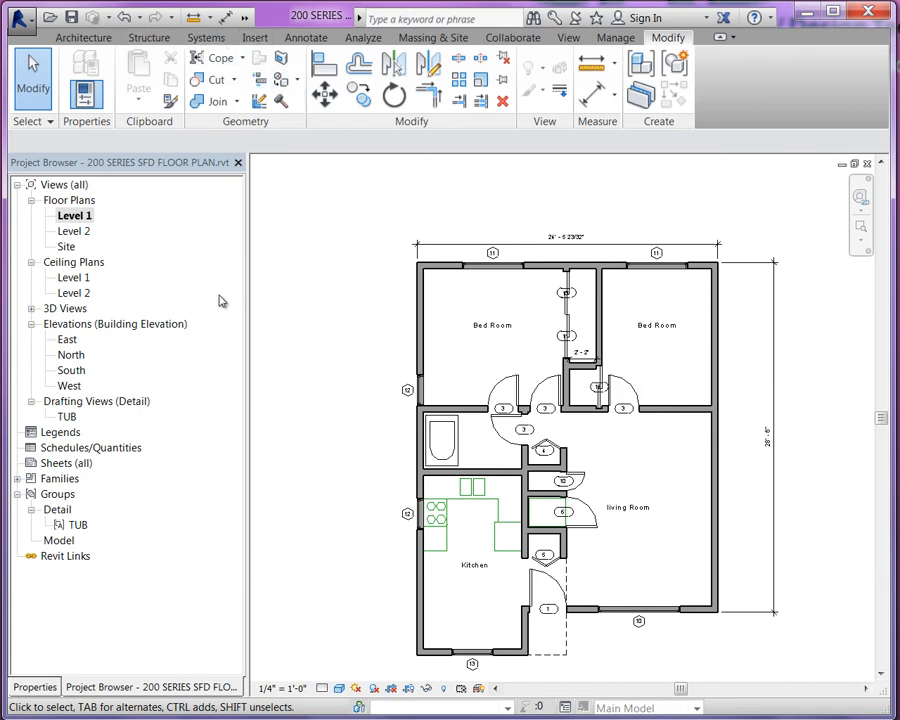
Step: Inspect the bathroom in the {3D} view for the tub's lines, and reopen the Level 1 floor plan
{"action": "double_click", "coordinate": [72, 310]}
{"action": "double_click", "coordinate": [70, 323]}
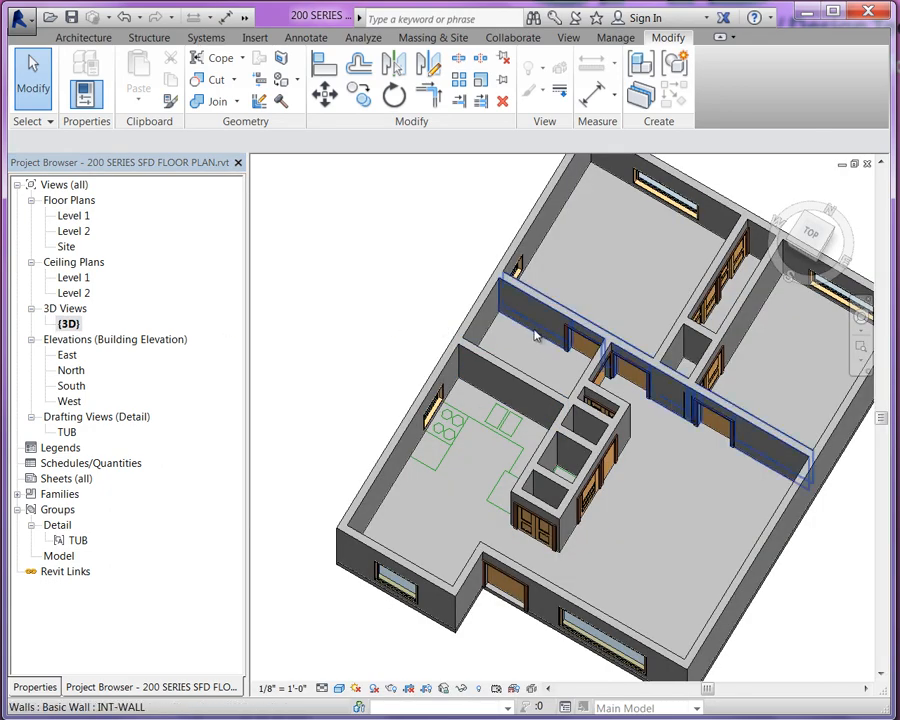
{"action": "scroll", "coordinate": [536, 330], "scroll_direction": "up", "scroll_amount": 4}
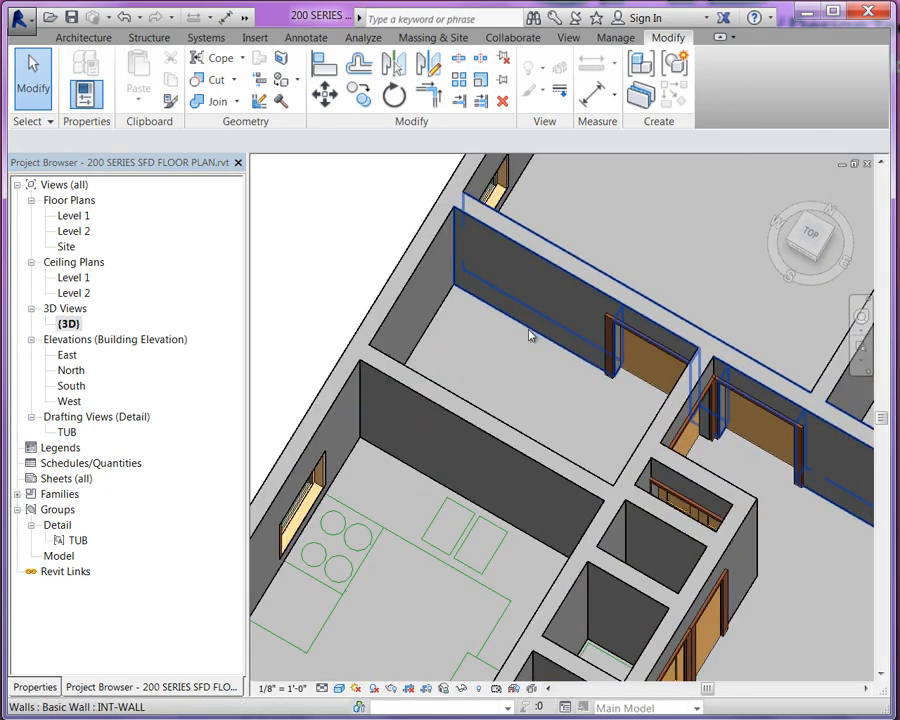
{"action": "middle_click_drag", "start_coordinate": [532, 335], "coordinate": [511, 344], "text": "shift"}
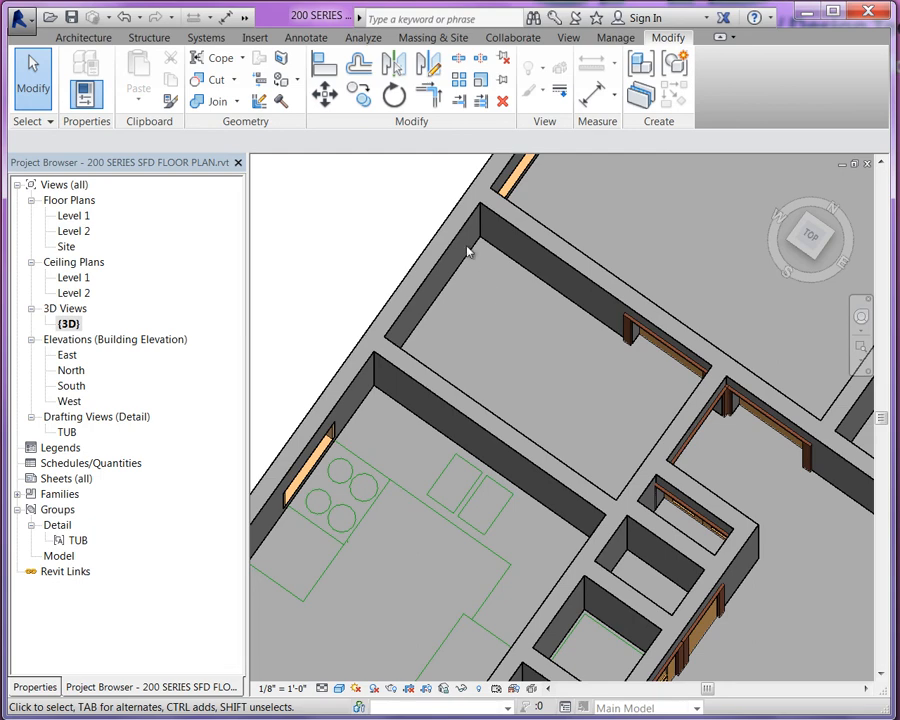
{"action": "double_click", "coordinate": [70, 217]}
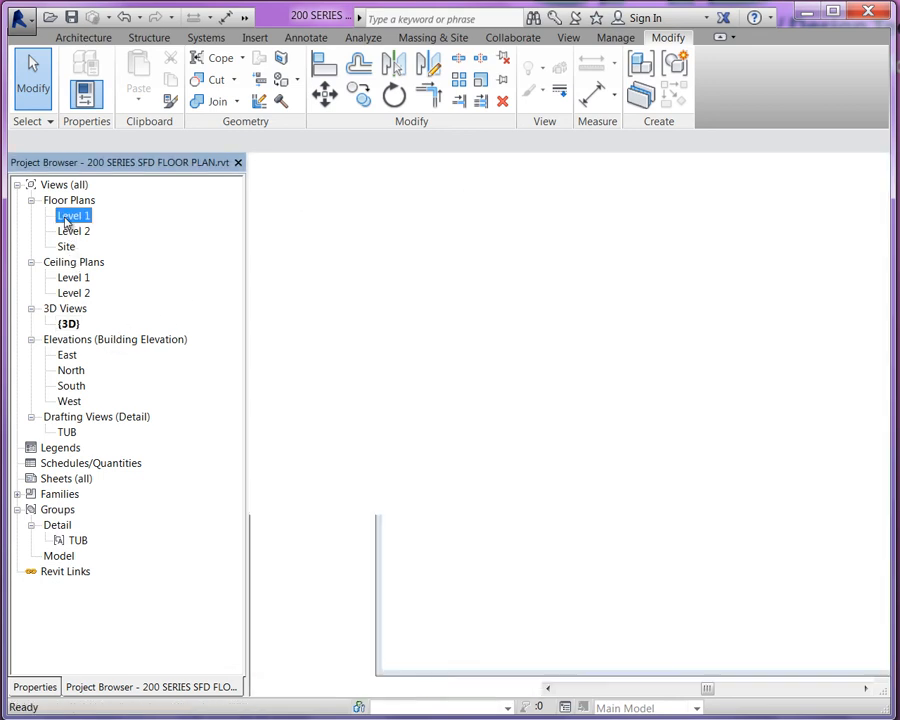
{"action": "scroll", "coordinate": [471, 446], "scroll_direction": "up", "scroll_amount": 5}
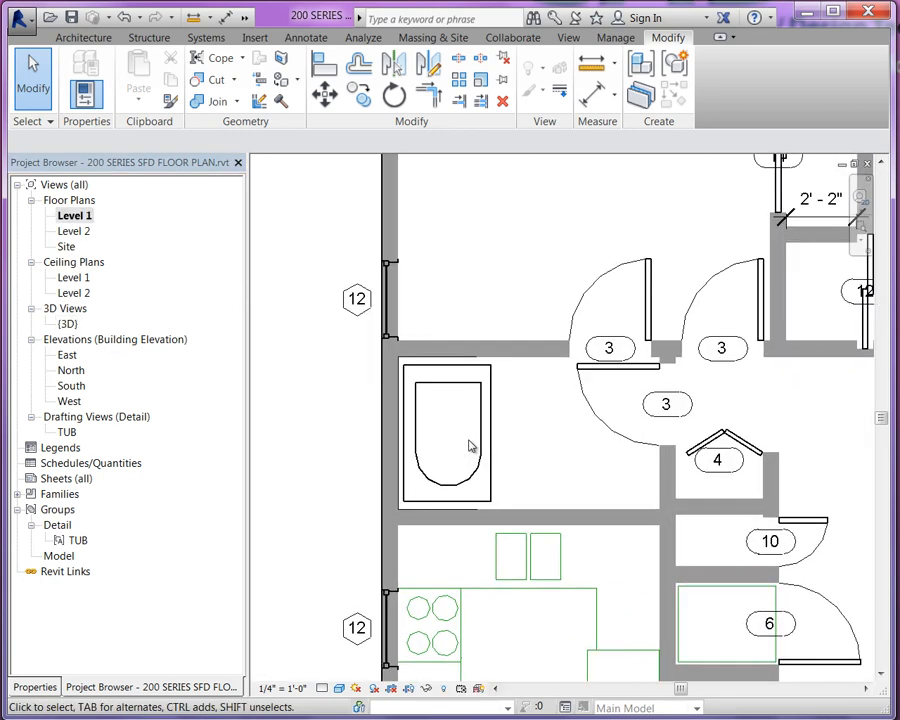
{"action": "left_click", "coordinate": [67, 432]}
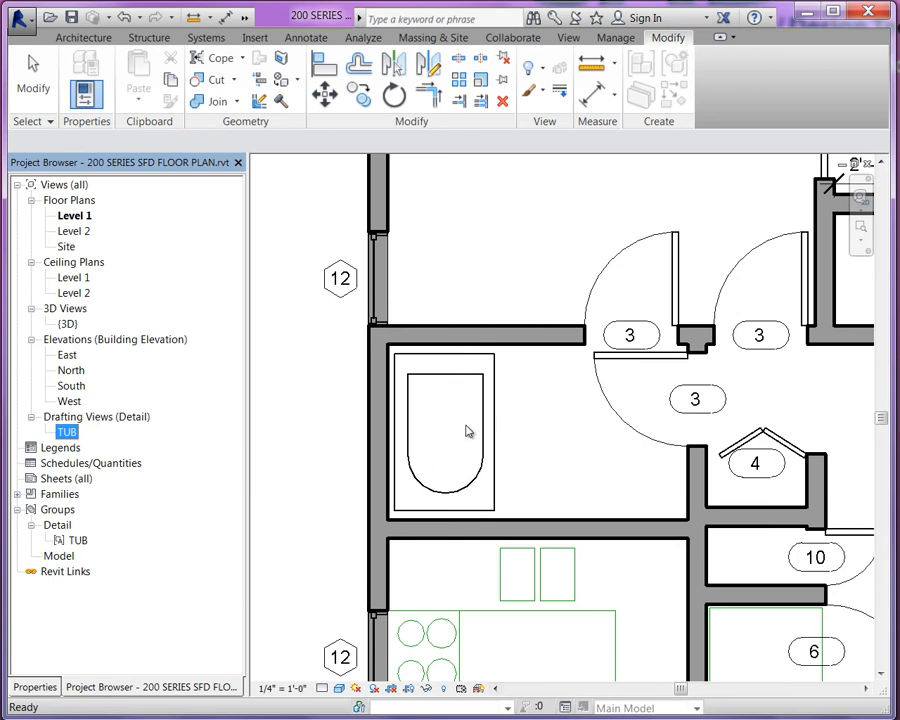
Step: Place another TUB detail group outside the building, beside the exterior wall near the bathroom
{"action": "scroll", "coordinate": [558, 417], "scroll_direction": "down", "scroll_amount": 1}
{"action": "scroll", "coordinate": [520, 420], "scroll_direction": "down", "scroll_amount": 3}
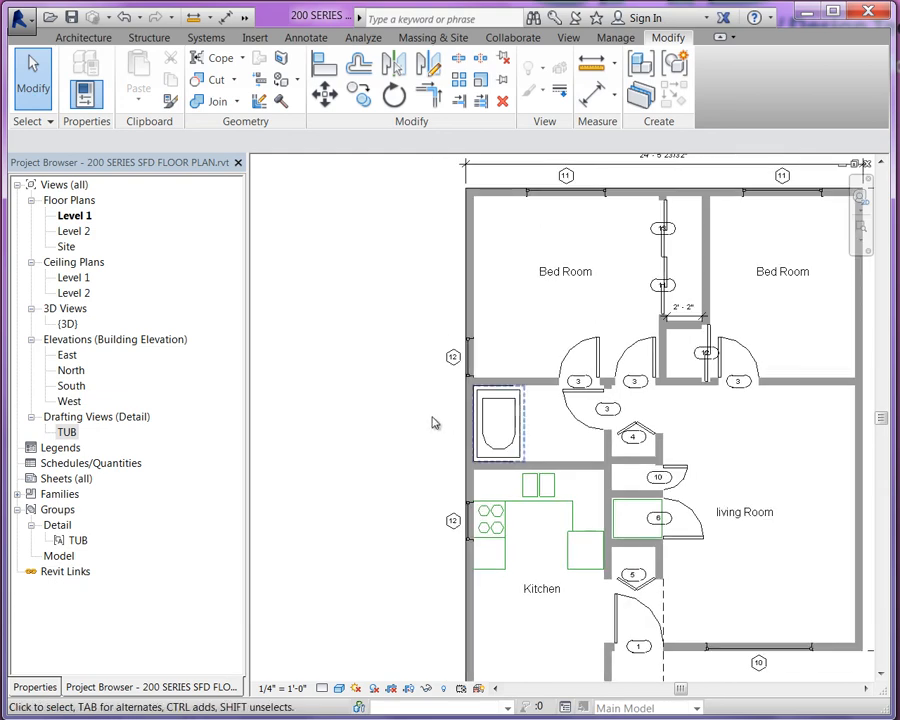
{"action": "scroll", "coordinate": [390, 418], "scroll_direction": "up", "scroll_amount": 1}
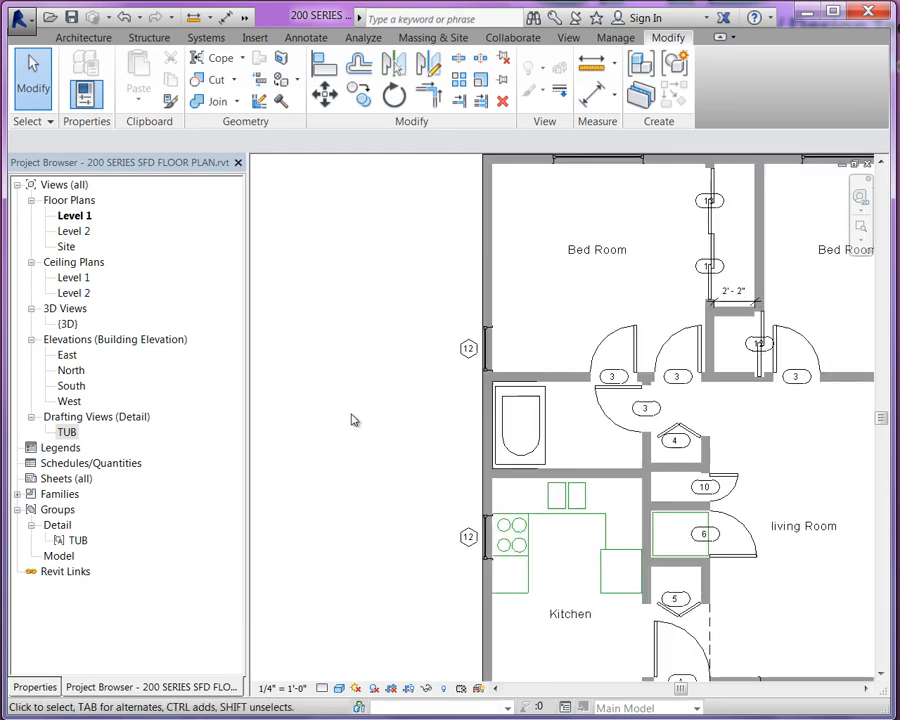
{"action": "left_click", "coordinate": [76, 540]}
{"action": "left_click_drag", "start_coordinate": [352, 455], "coordinate": [353, 452]}
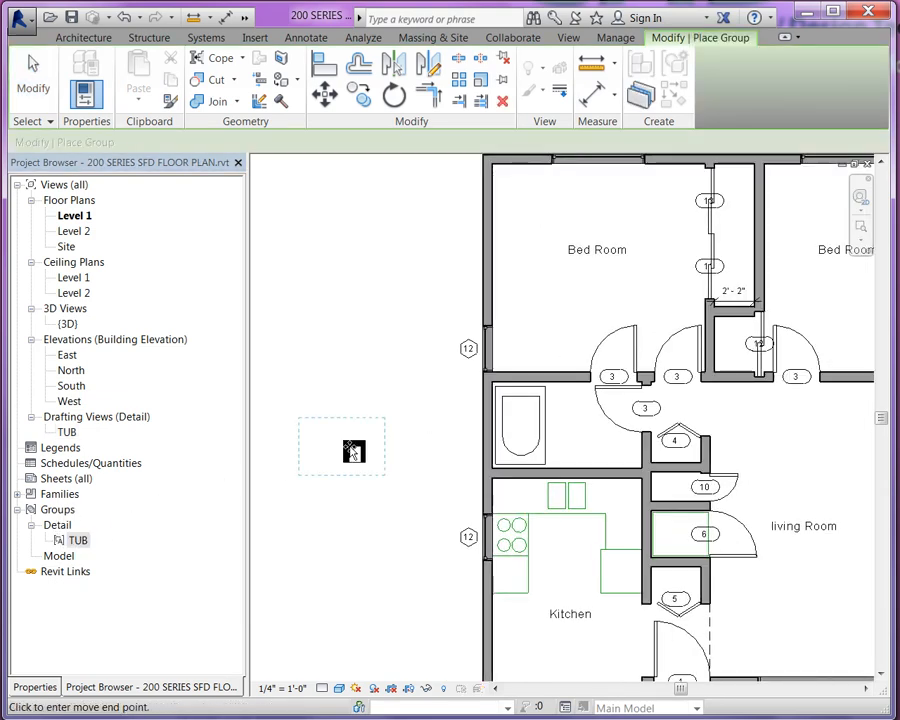
{"action": "left_click", "coordinate": [353, 452]}
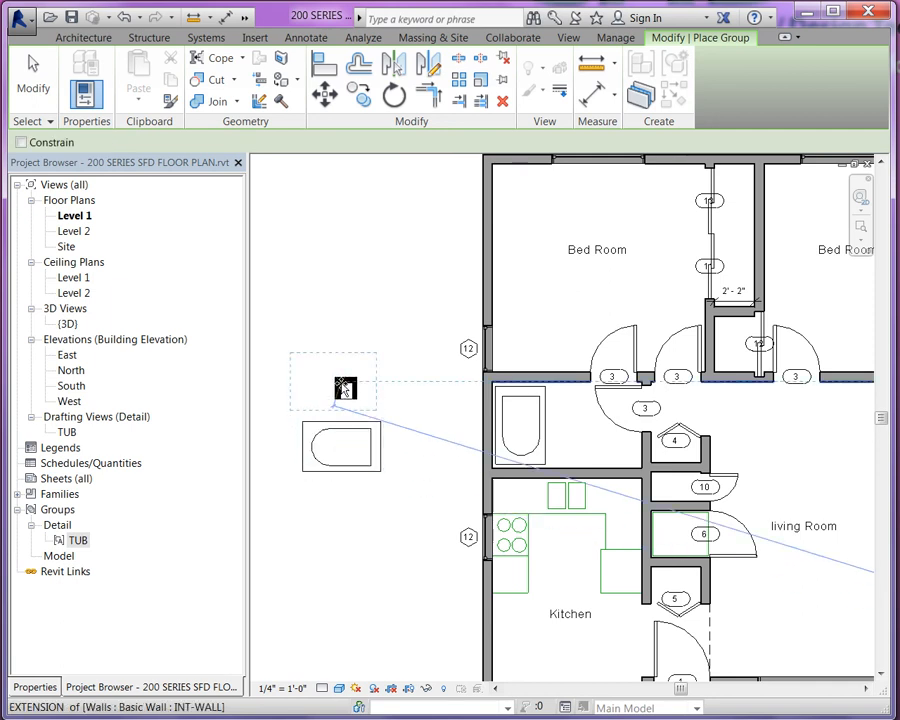
{"action": "key", "text": "Escape"}
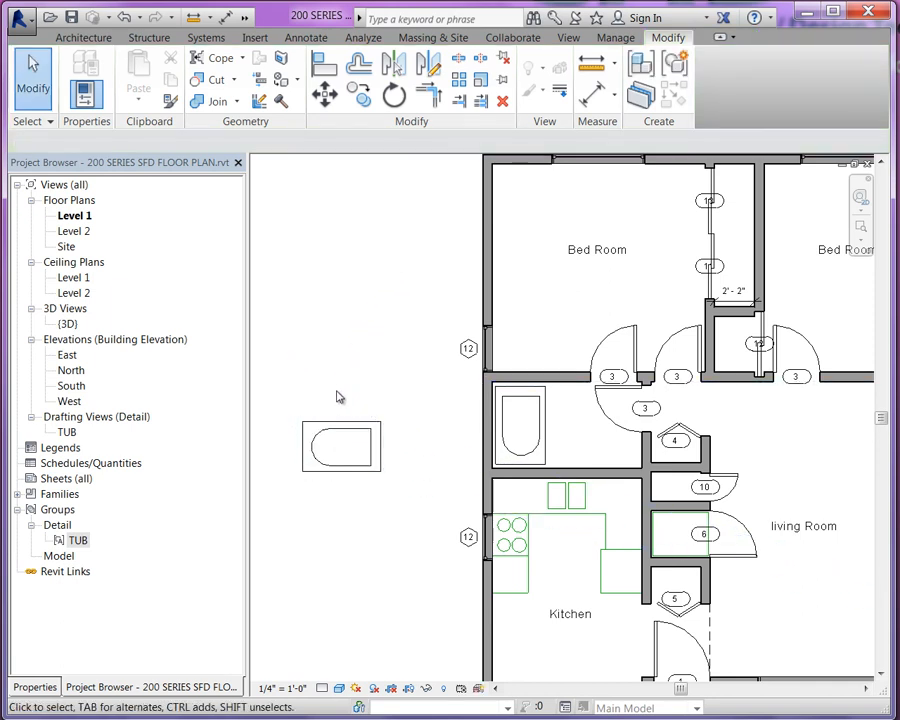
Step: Ungroup the TUB detail group placed outside the building
{"action": "left_click", "coordinate": [333, 427]}
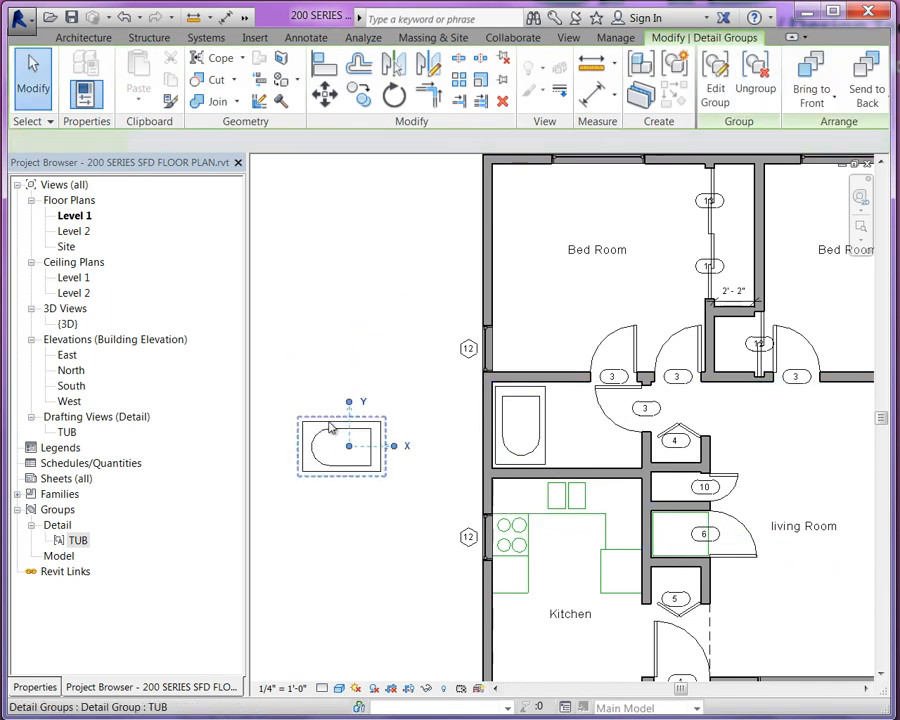
{"action": "left_click", "coordinate": [755, 88]}
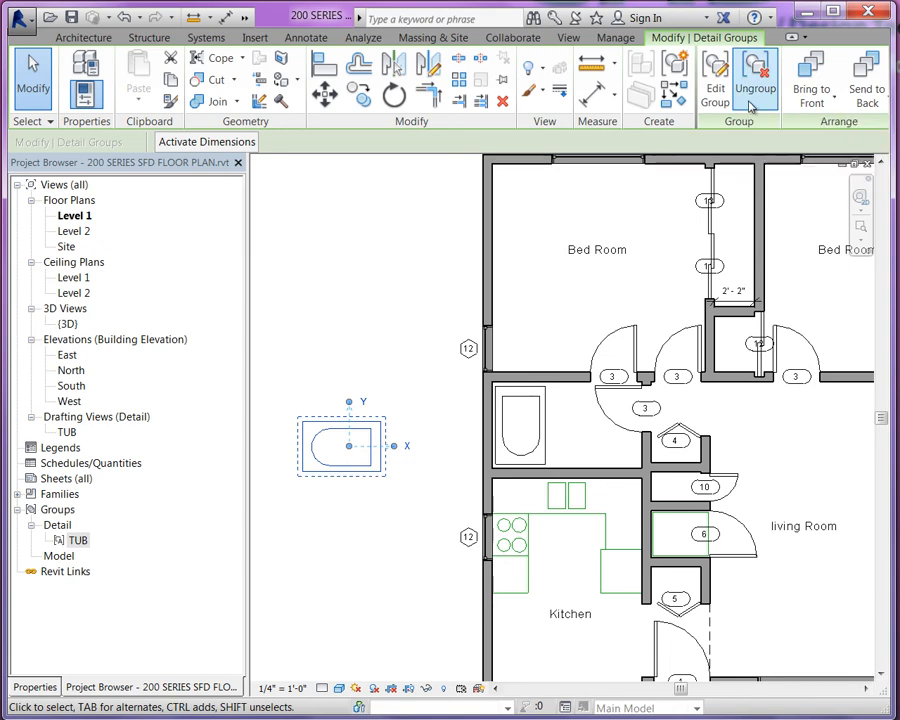
{"action": "left_click", "coordinate": [351, 381]}
Step: Convert all the ungrouped tub's detail lines outside the building to model lines and dismiss the conversion warning
{"action": "scroll", "coordinate": [340, 460], "scroll_direction": "down", "scroll_amount": 1}
{"action": "scroll", "coordinate": [340, 460], "scroll_direction": "up", "scroll_amount": 4}
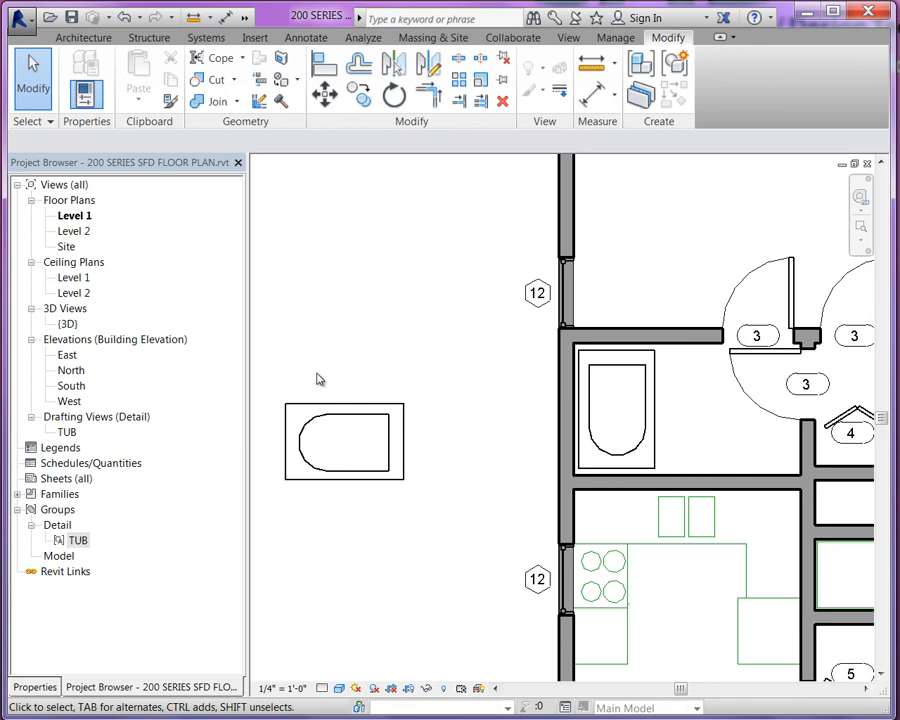
{"action": "left_click_drag", "start_coordinate": [270, 383], "coordinate": [451, 507]}
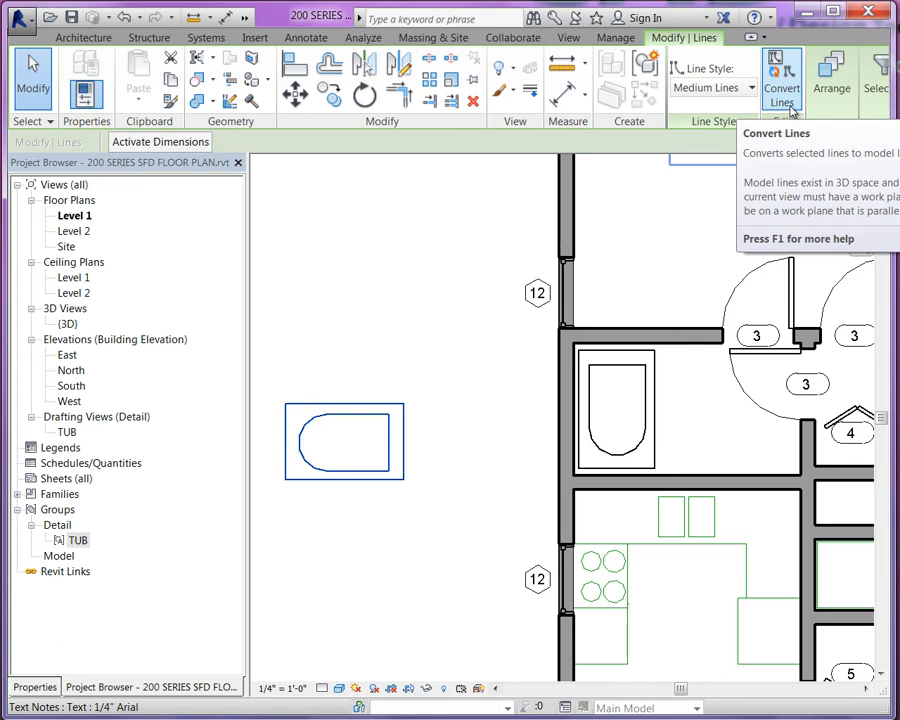
{"action": "left_click", "coordinate": [789, 106]}
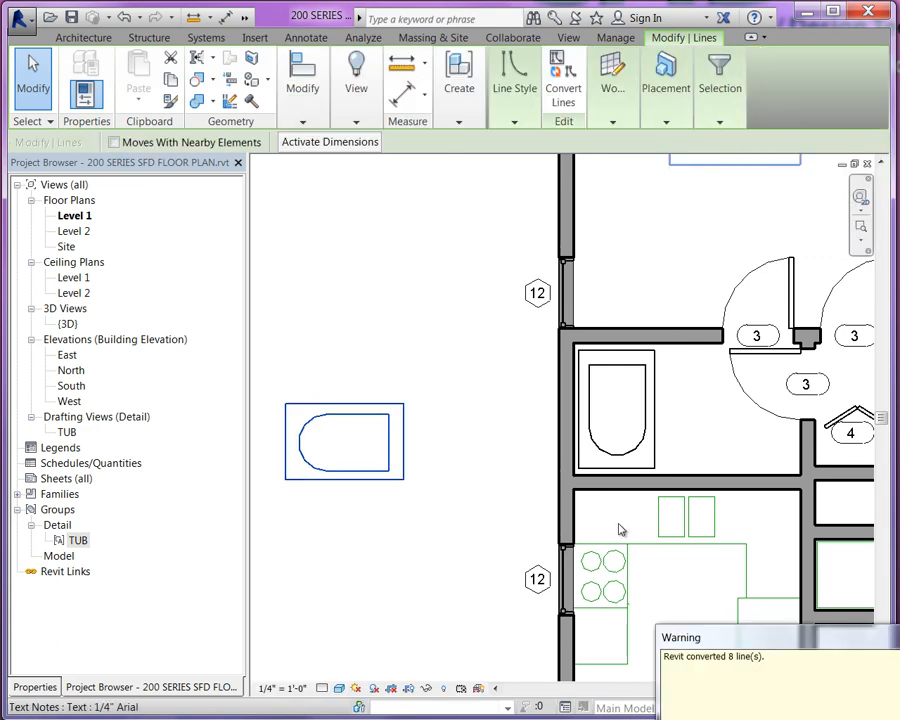
{"action": "left_click_drag", "start_coordinate": [564, 477], "coordinate": [322, 259]}
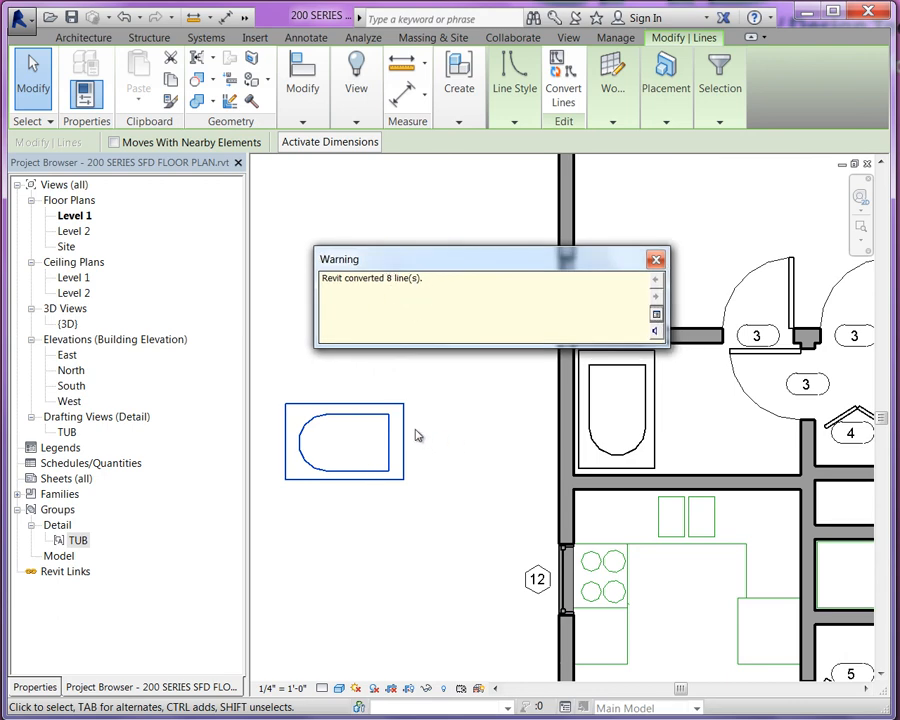
{"action": "left_click", "coordinate": [656, 260]}
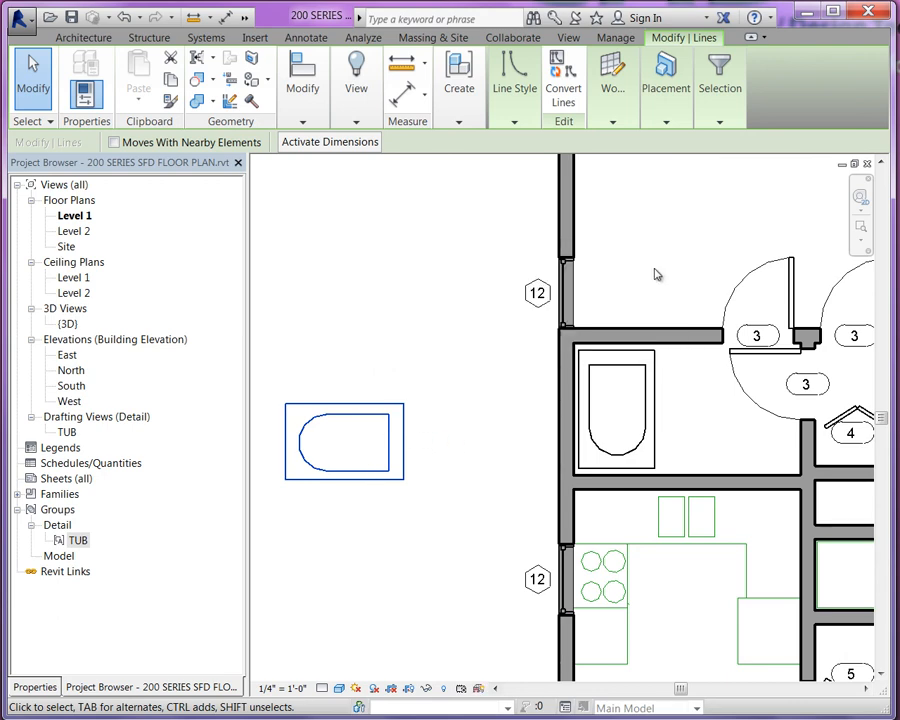
{"action": "left_click", "coordinate": [390, 358]}
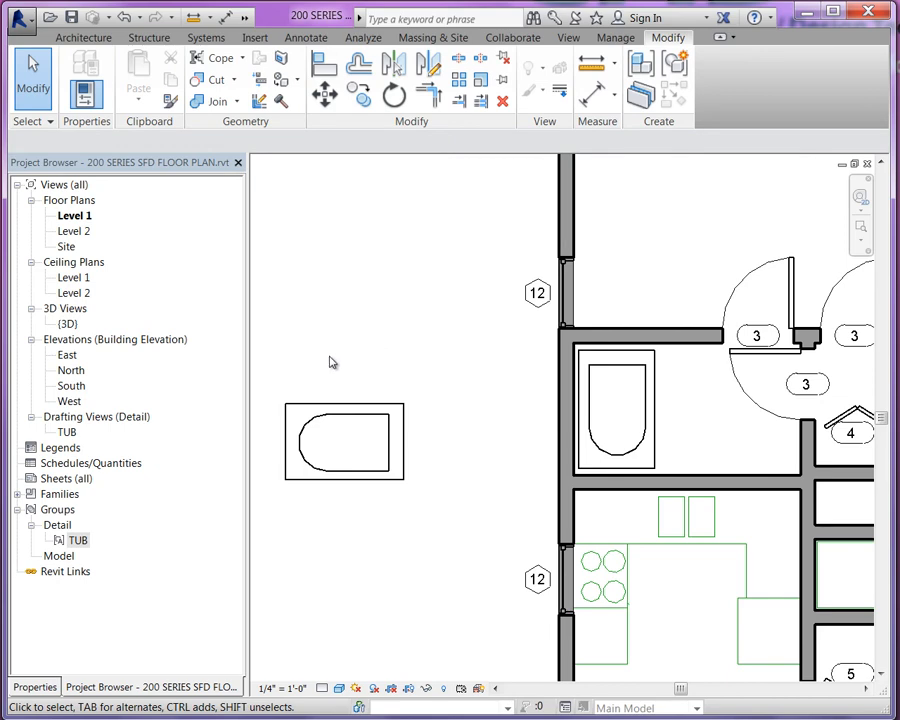
Step: Create a model group named TUB from the converted tub lines and expand the project's list of model groups
{"action": "left_click_drag", "start_coordinate": [277, 387], "coordinate": [424, 497]}
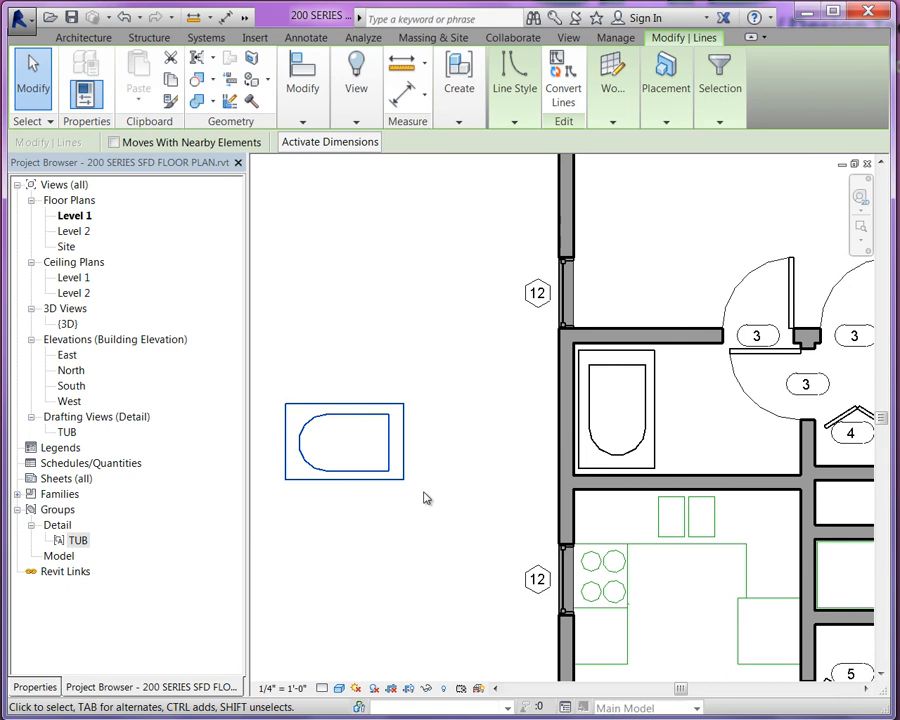
{"action": "left_click", "coordinate": [458, 122]}
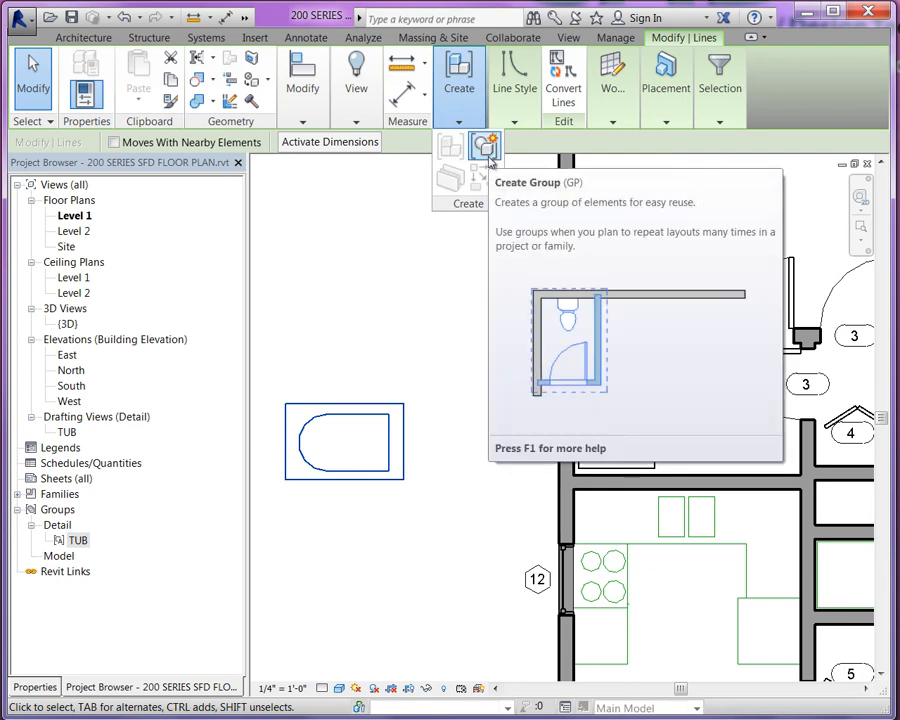
{"action": "left_click", "coordinate": [487, 152]}
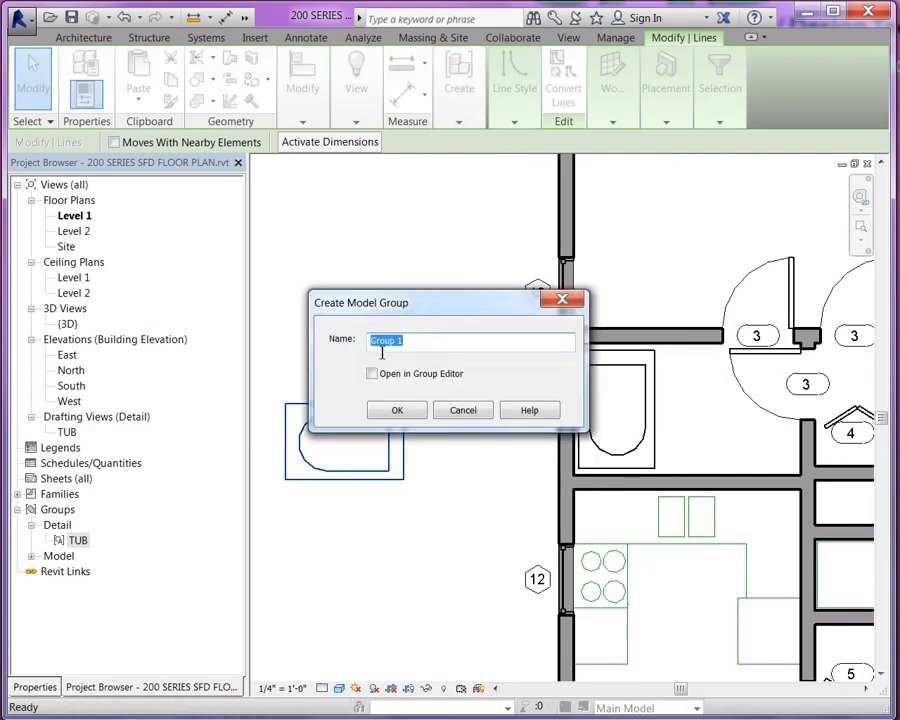
{"action": "type", "text": "TUB"}
{"action": "key", "text": "Return"}
{"action": "left_click", "coordinate": [380, 357]}
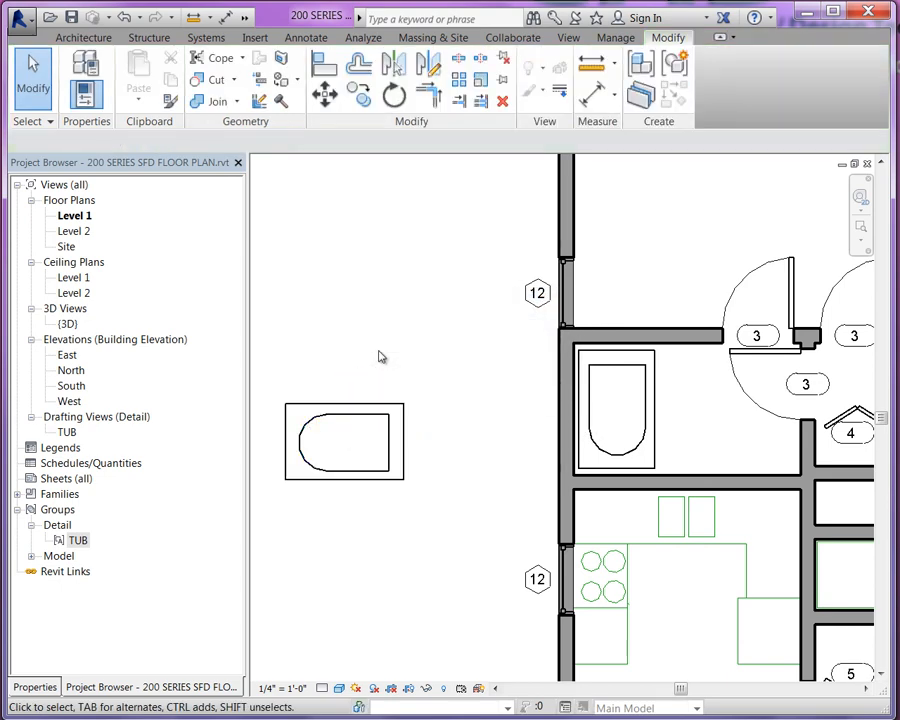
{"action": "left_click", "coordinate": [31, 557]}
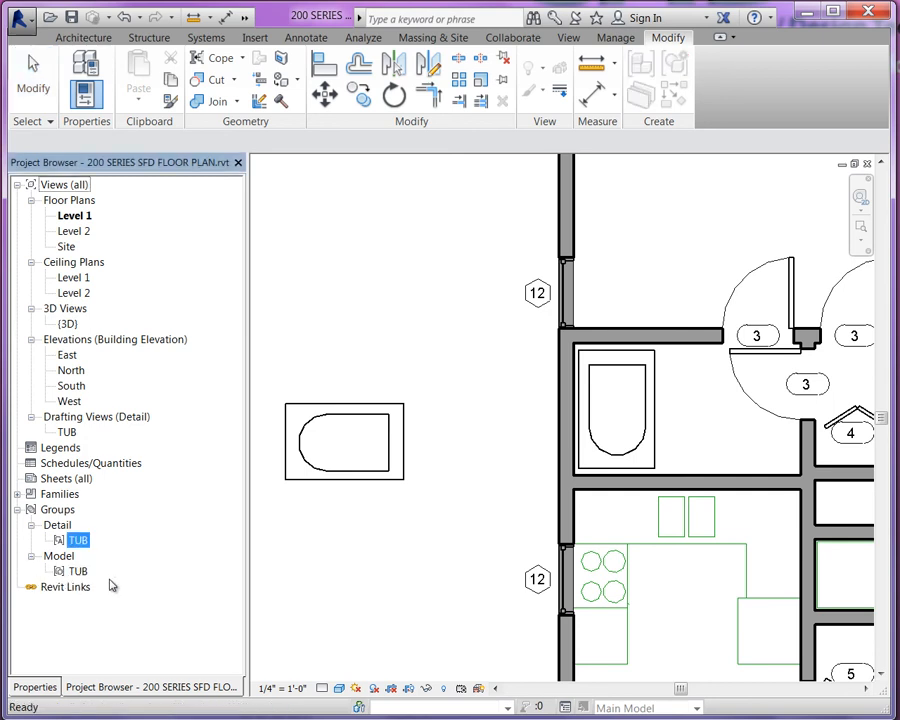
{"action": "left_click", "coordinate": [378, 548]}
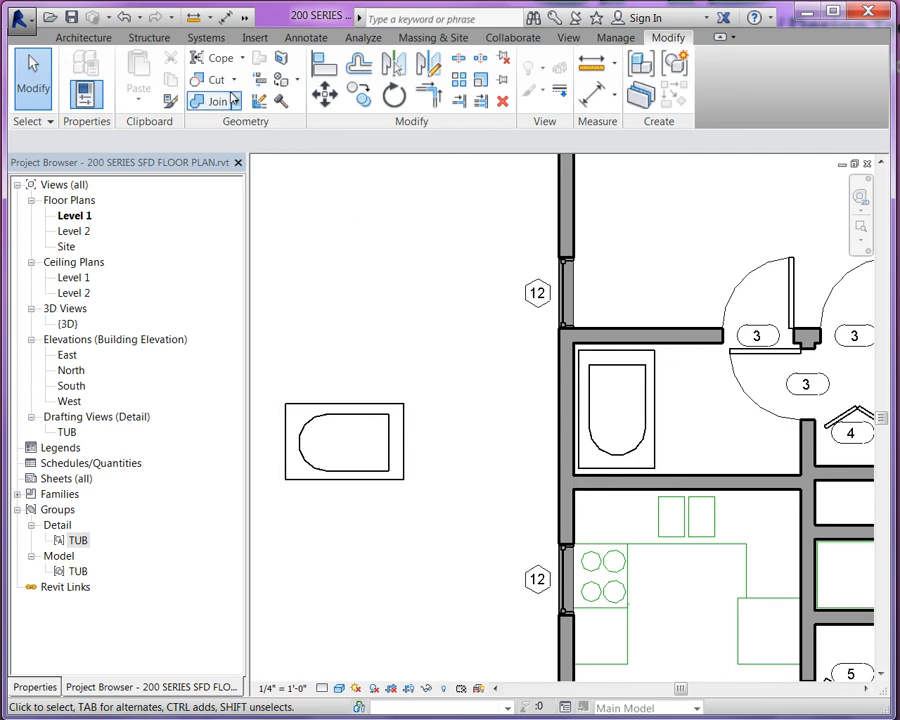
Step: Open the {3D} view and check the TUB model group beside the building's exterior wall
{"action": "double_click", "coordinate": [68, 324]}
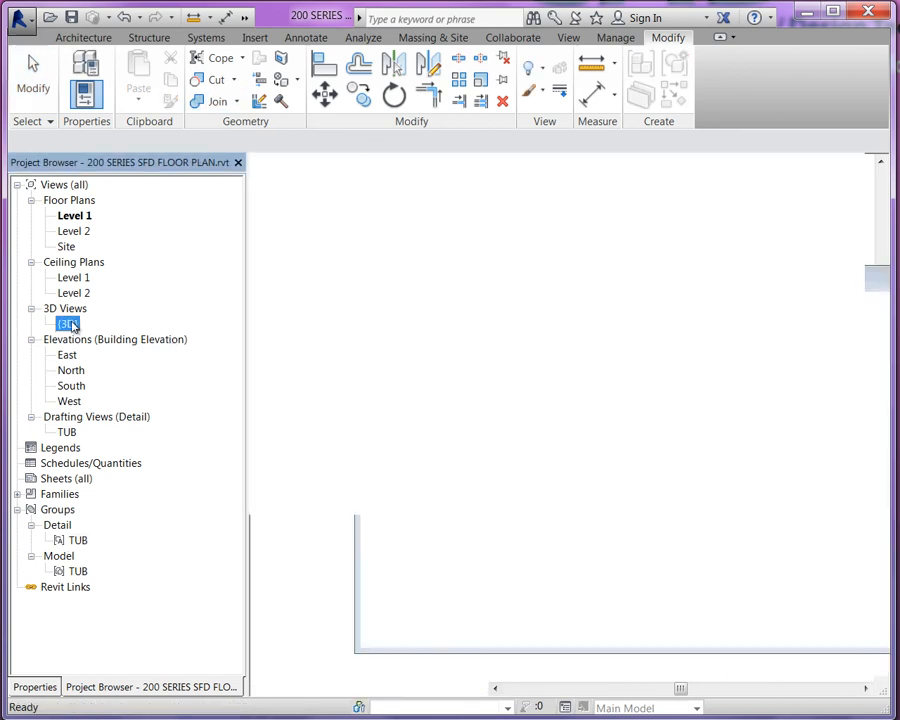
{"action": "scroll", "coordinate": [423, 264], "scroll_direction": "down", "scroll_amount": 5}
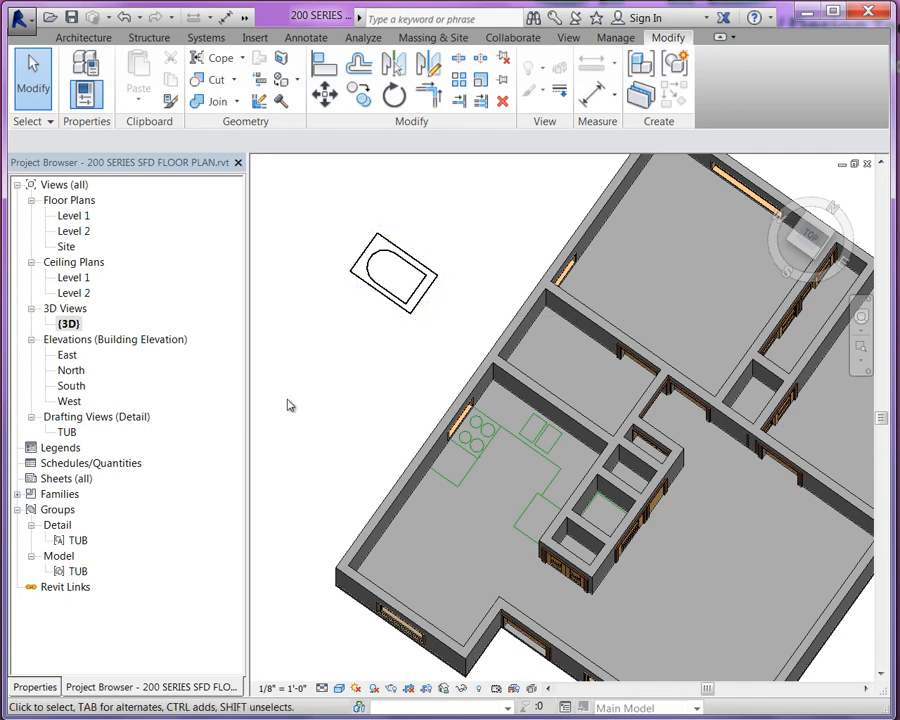
Step: Open the TUB drafting view and select the original tub drawing to inspect its detail group, then clear the selection
{"action": "double_click", "coordinate": [67, 433]}
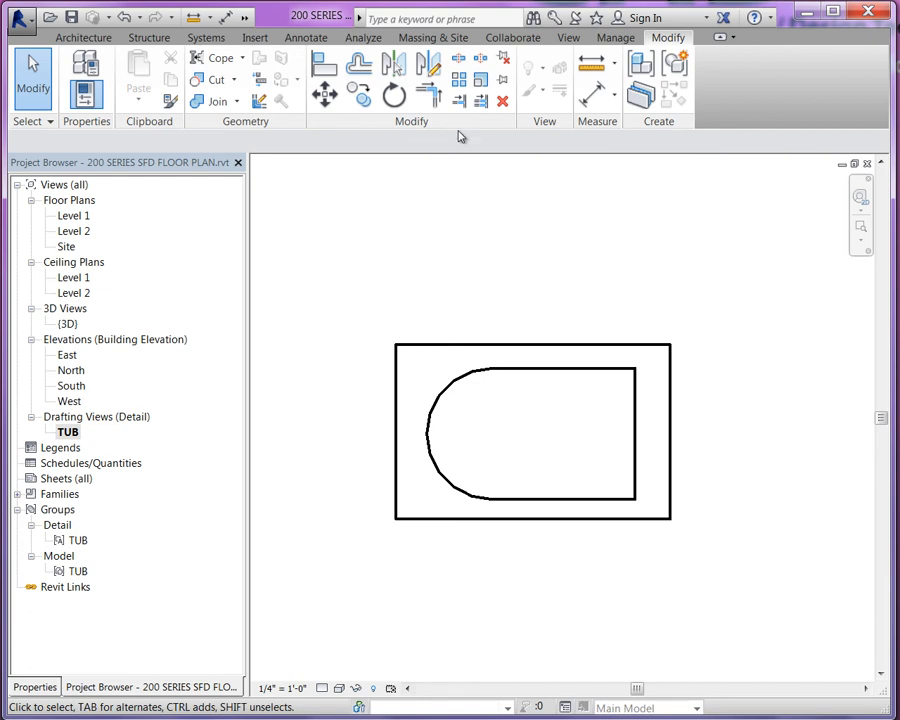
{"action": "left_click", "coordinate": [568, 38]}
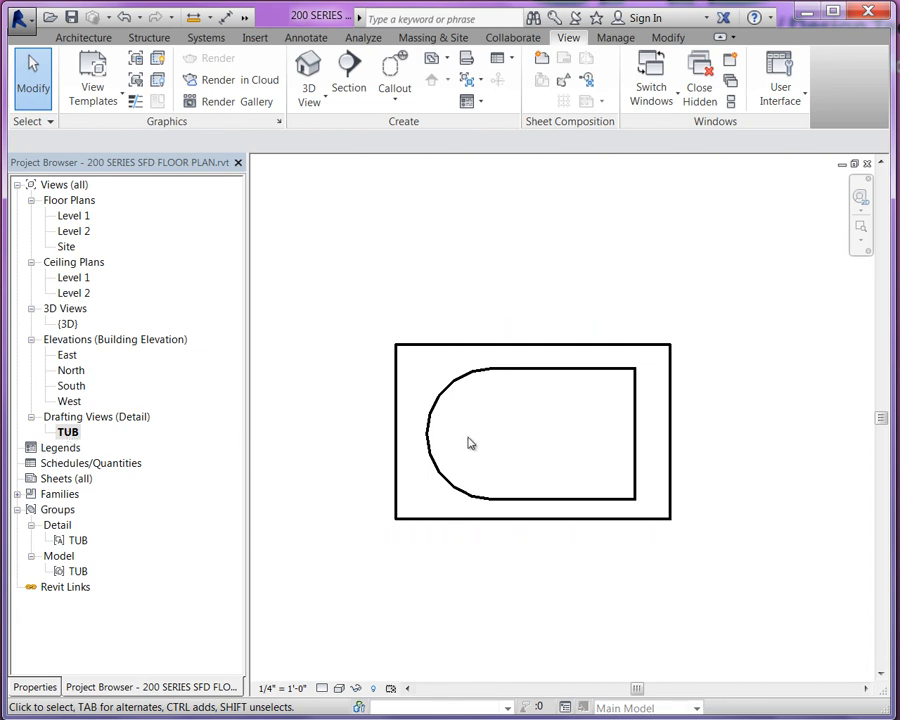
{"action": "left_click_drag", "start_coordinate": [352, 312], "coordinate": [676, 530]}
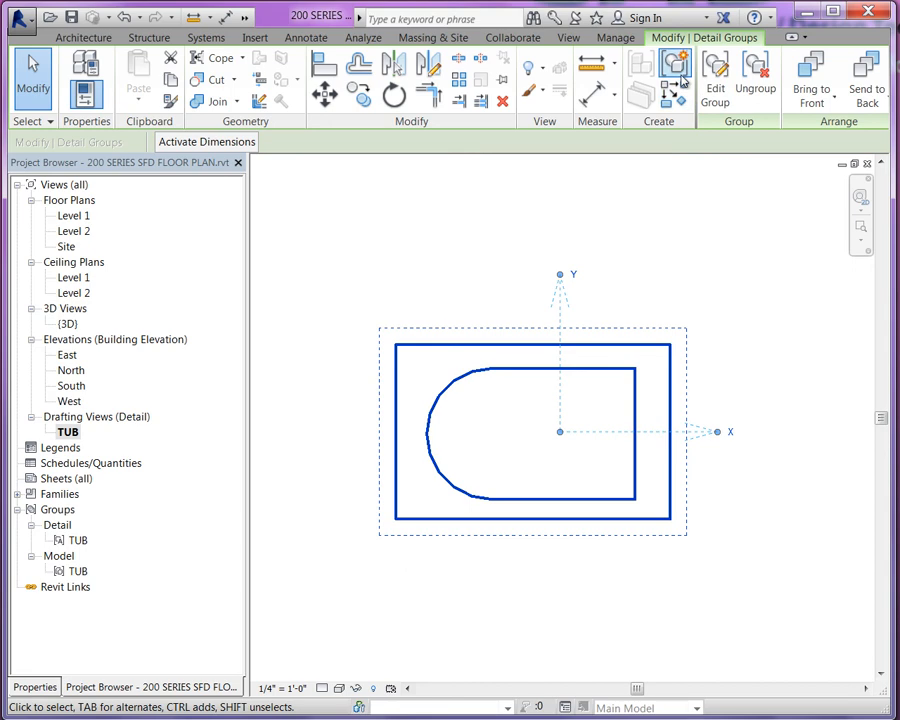
{"action": "left_click", "coordinate": [300, 350]}
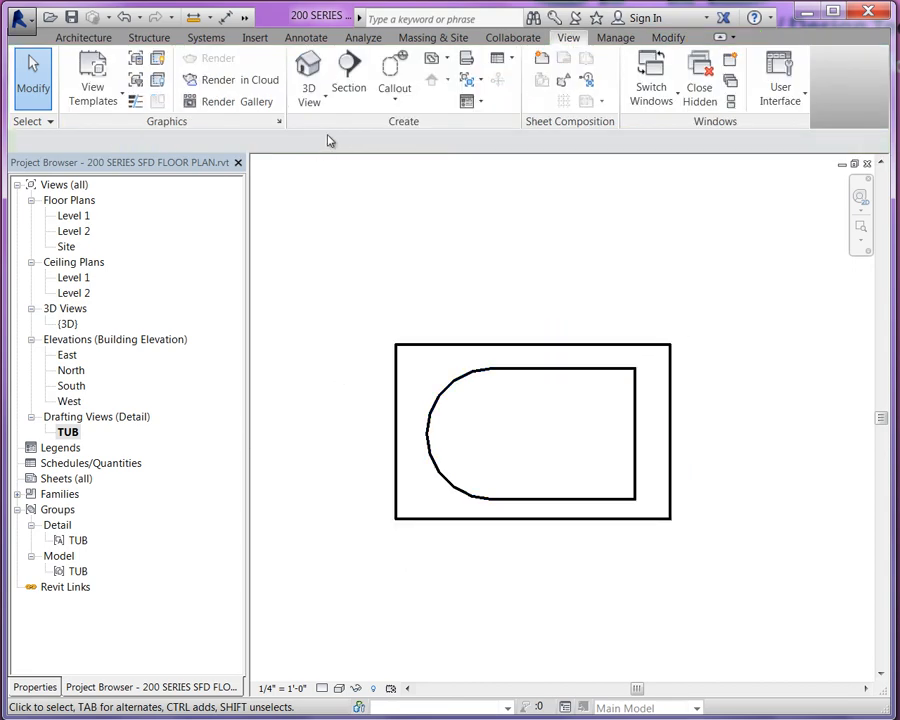
Step: Return to the Level 1 floor plan and inspect the TUB detail group in the bathroom, leaving nothing selected
{"action": "double_click", "coordinate": [74, 216]}
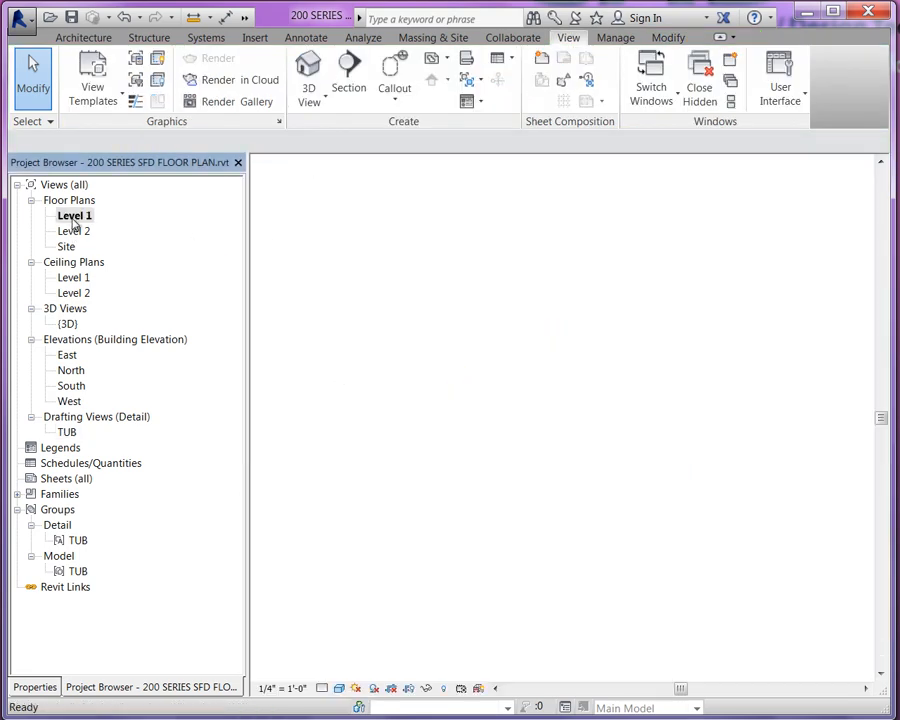
{"action": "scroll", "coordinate": [445, 452], "scroll_direction": "down", "scroll_amount": 2}
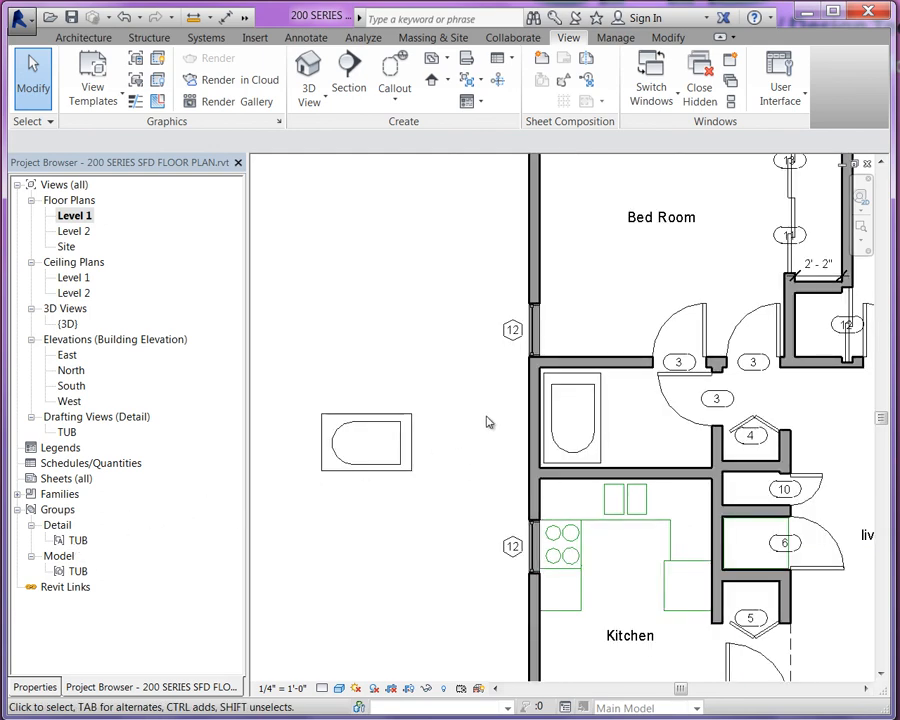
{"action": "left_click", "coordinate": [604, 443]}
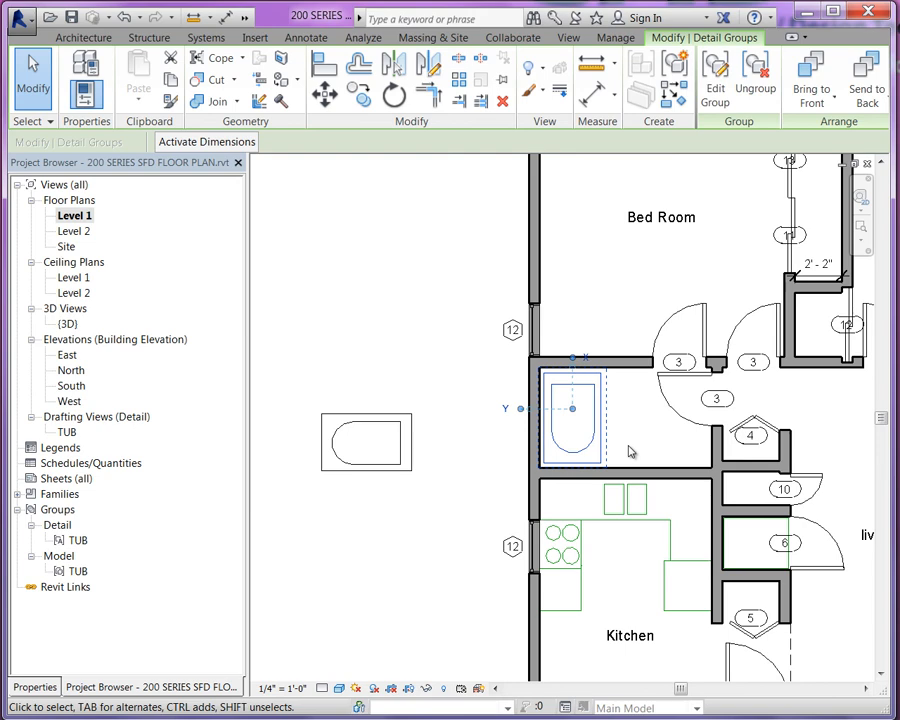
{"action": "scroll", "coordinate": [640, 448], "scroll_direction": "up", "scroll_amount": 3}
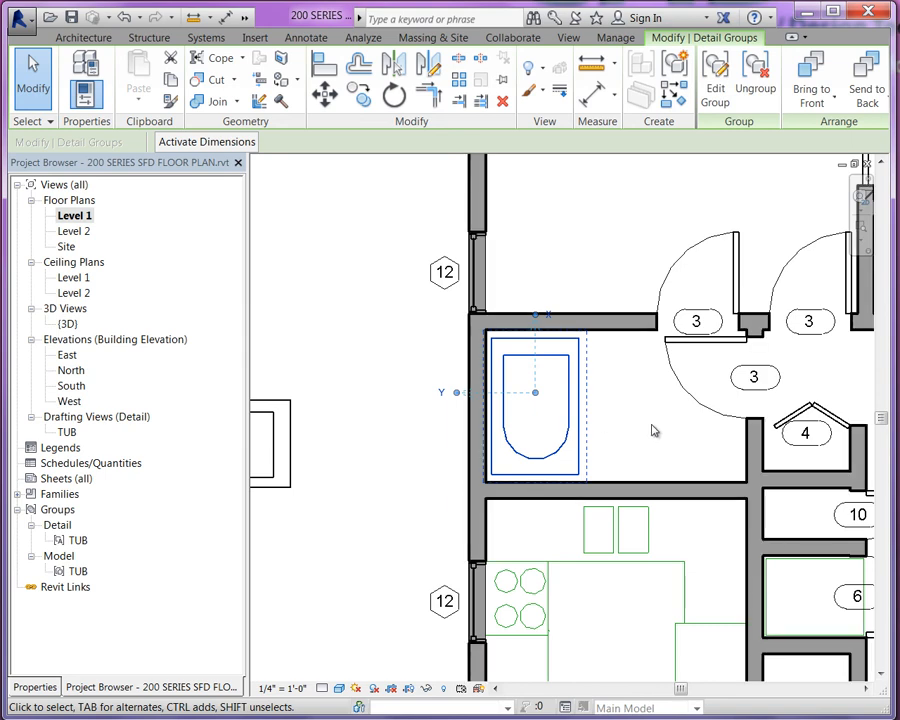
{"action": "scroll", "coordinate": [652, 430], "scroll_direction": "down", "scroll_amount": 2}
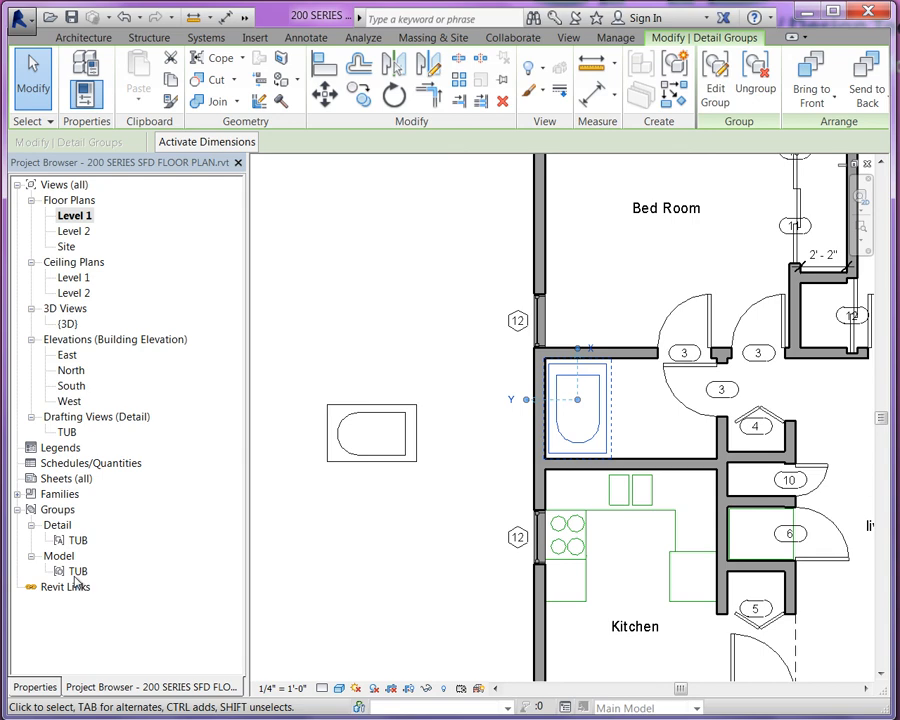
{"action": "left_click", "coordinate": [355, 321]}
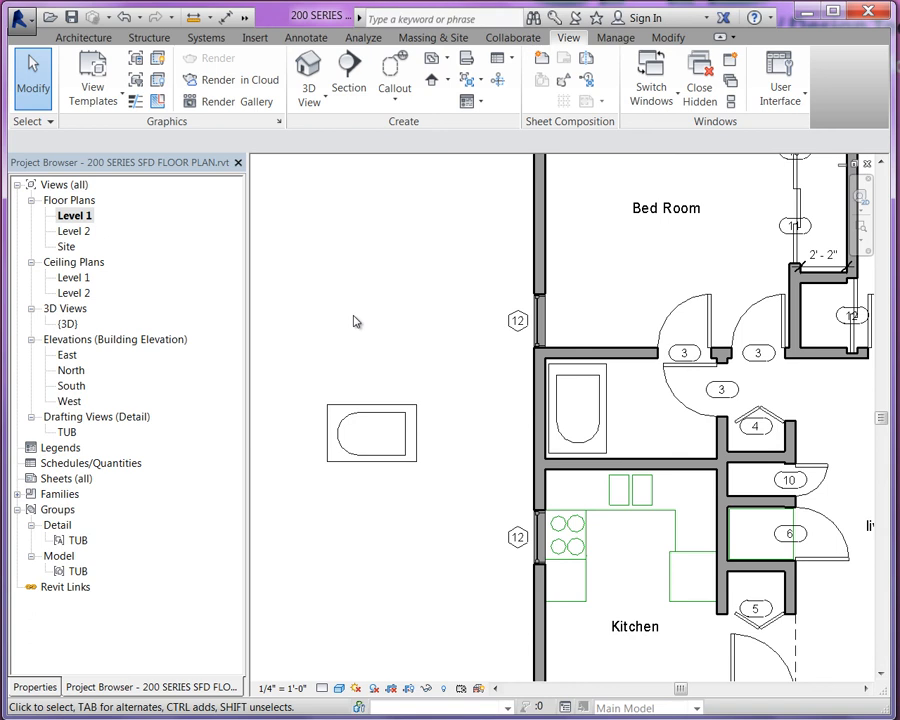
Step: Save the floor plan project
{"action": "left_click", "coordinate": [71, 17]}
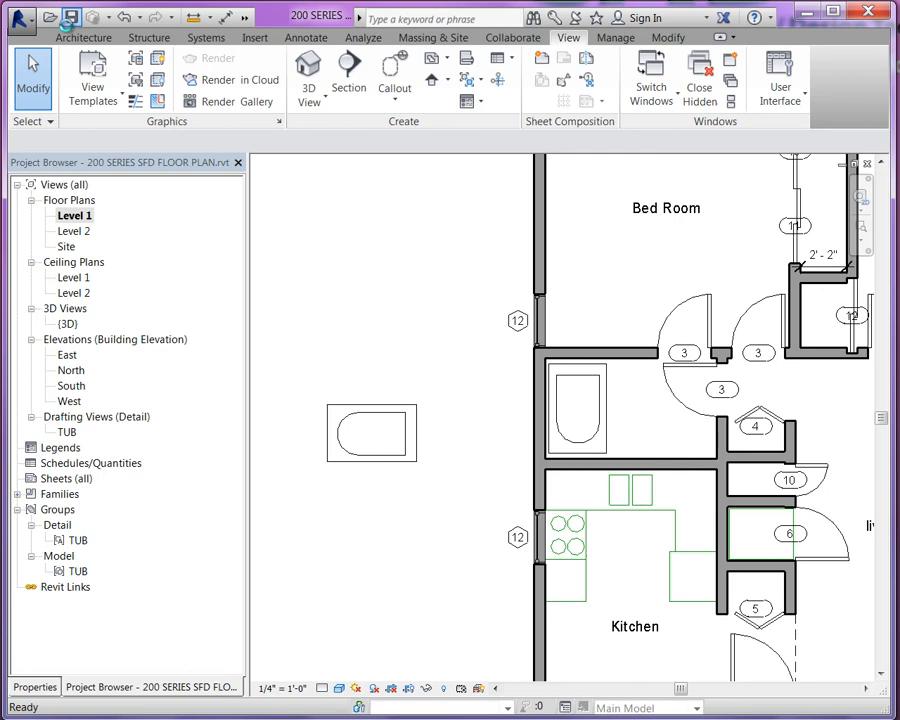
{"action": "left_click", "coordinate": [71, 17]}
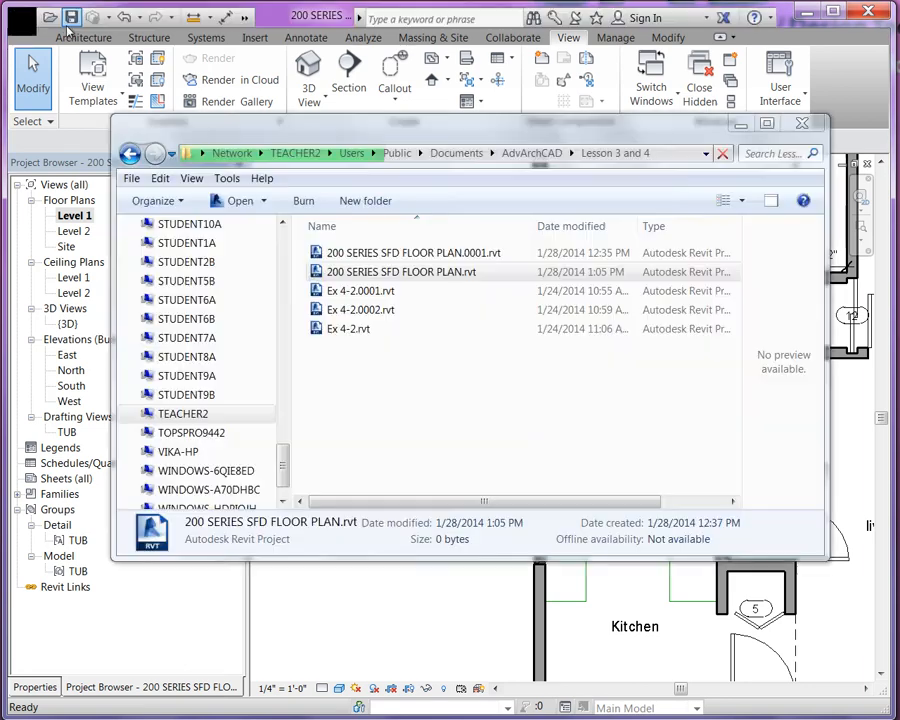